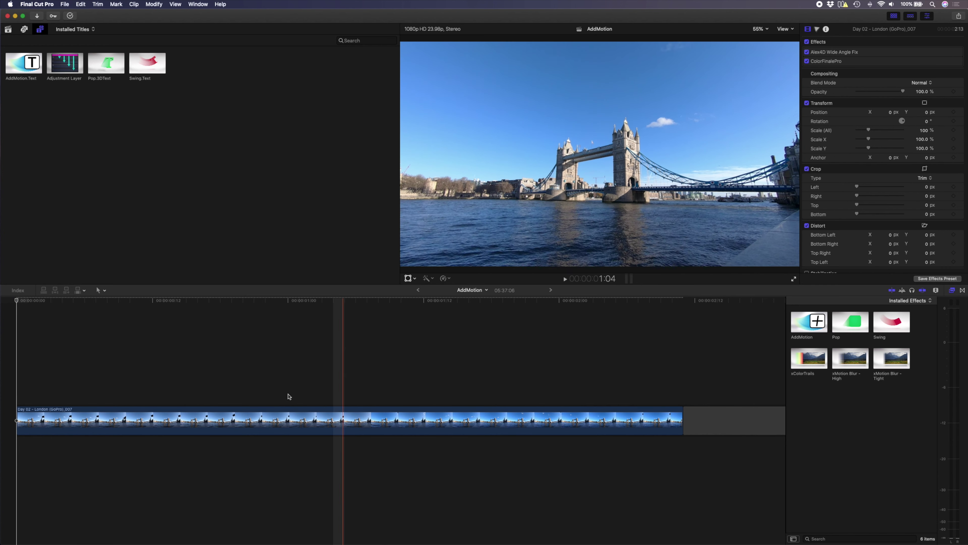
Keyframe the London clip to 125% scale and Position X 259 px at 1:14, then play it back.
left_click(98, 415)
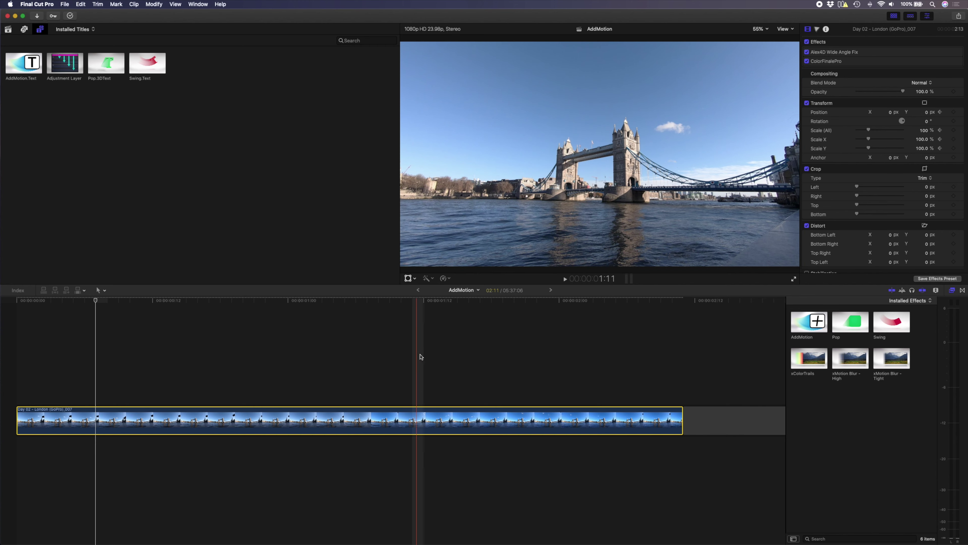
left_click(449, 357)
left_click(435, 419)
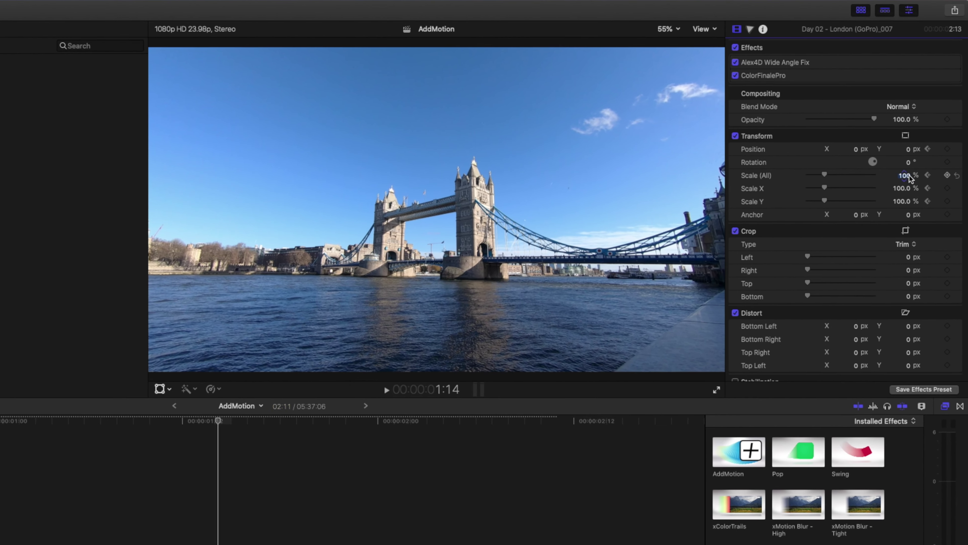
left_click(907, 176)
type("125")
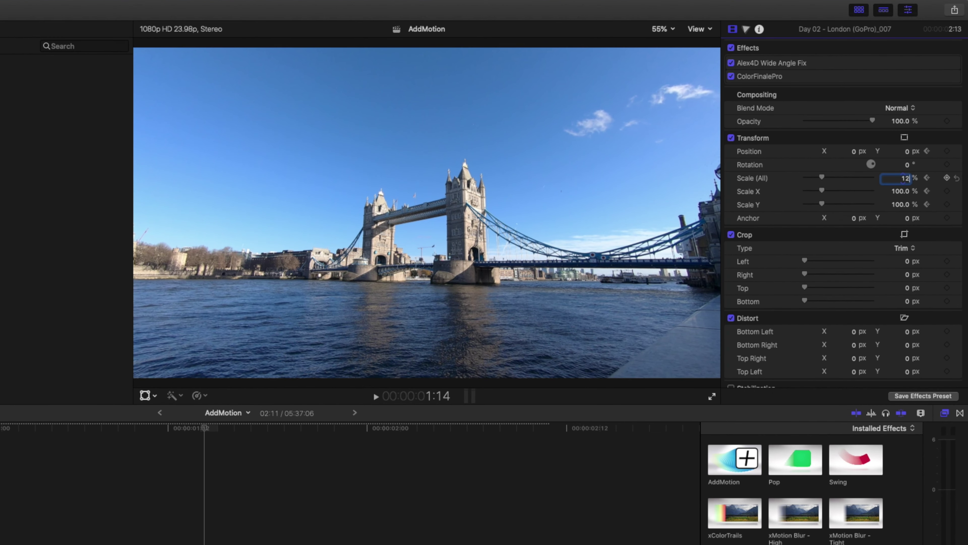
key("Return")
left_click_drag(854, 153, 873, 165)
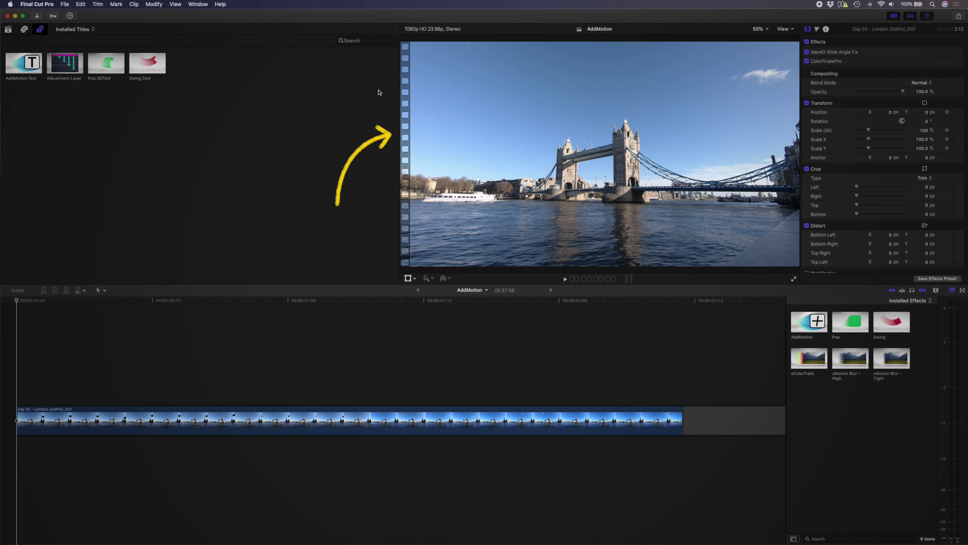
key("space")
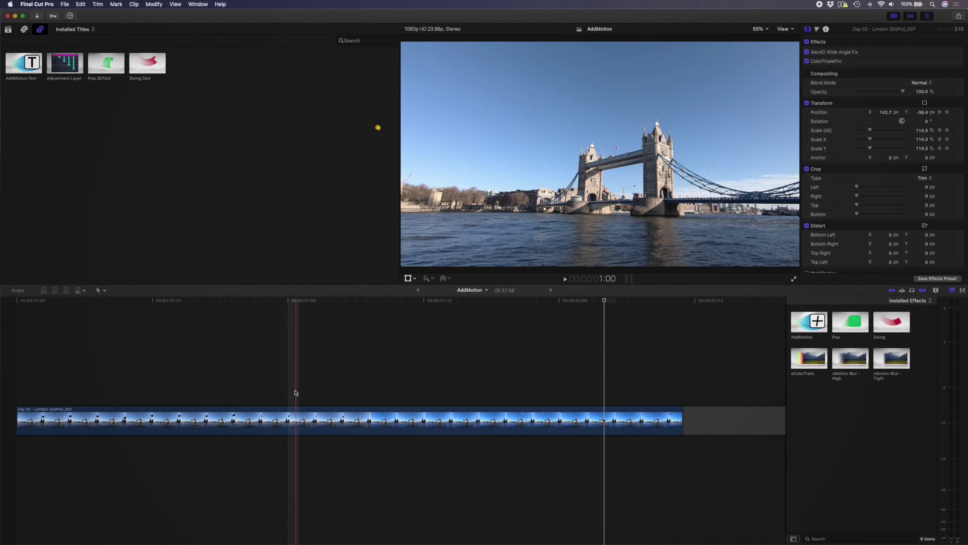
Show only the Transform: Position keyframes in the London clip's Video Animation.
left_click(290, 411)
key("ctrl+v")
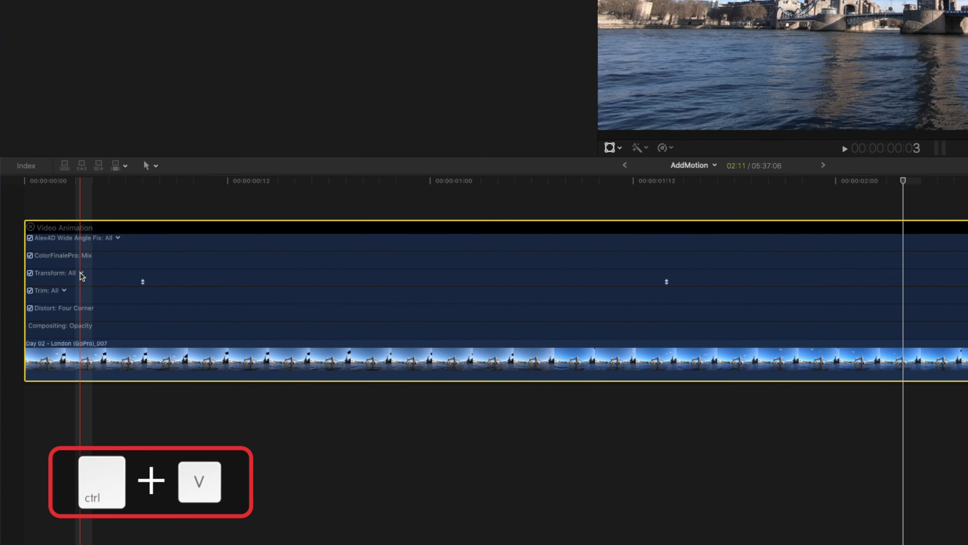
left_click(54, 362)
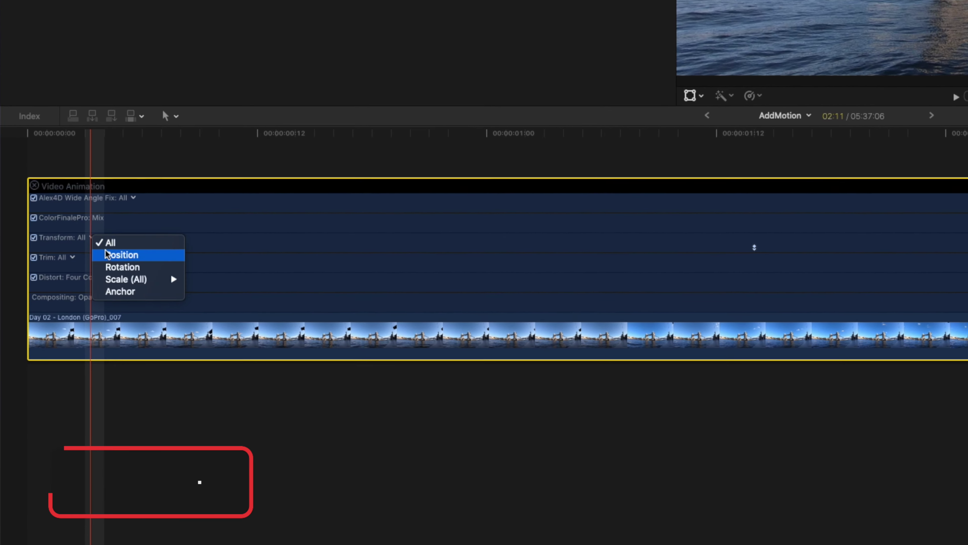
left_click(109, 254)
Set both Position keyframes to Linear and replay the move from the clip's start.
right_click(161, 247)
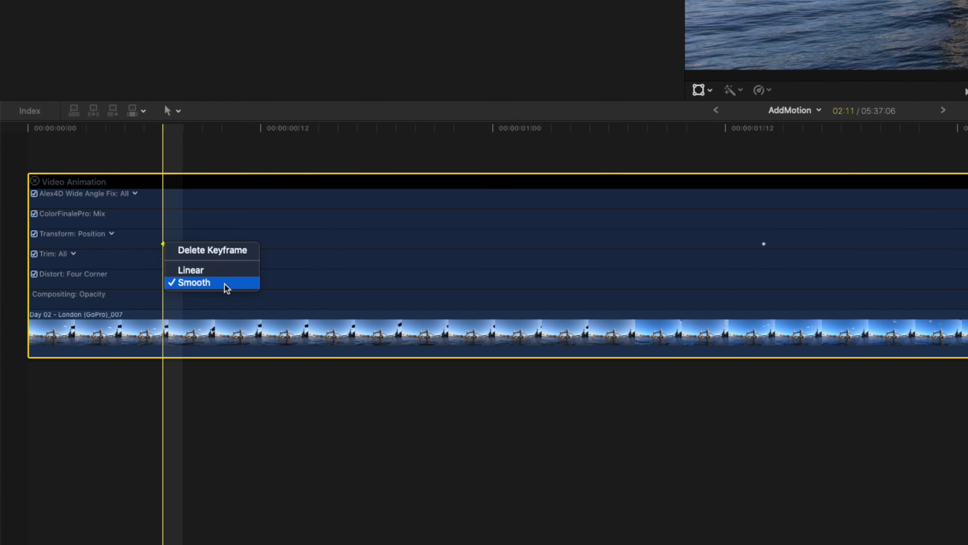
left_click(219, 271)
right_click(763, 243)
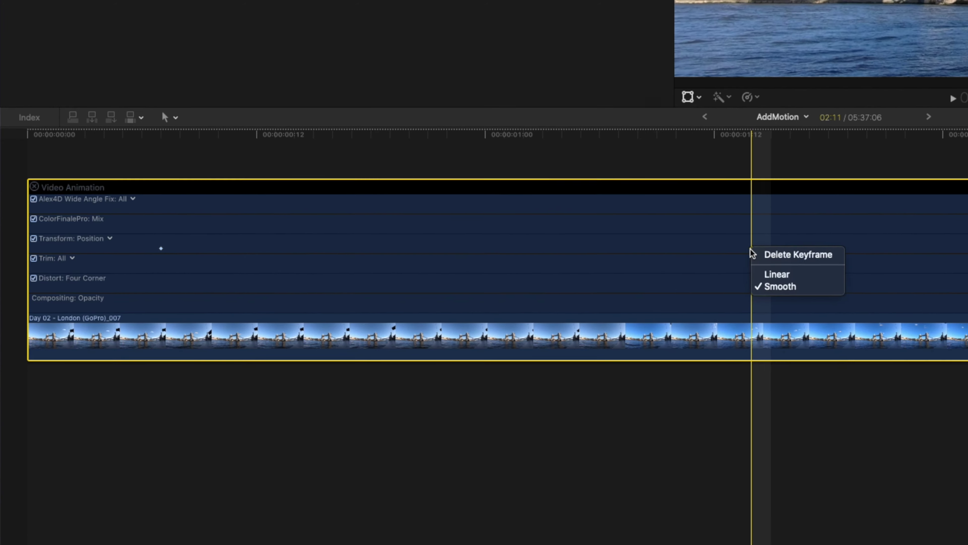
left_click(777, 273)
key("ctrl+v")
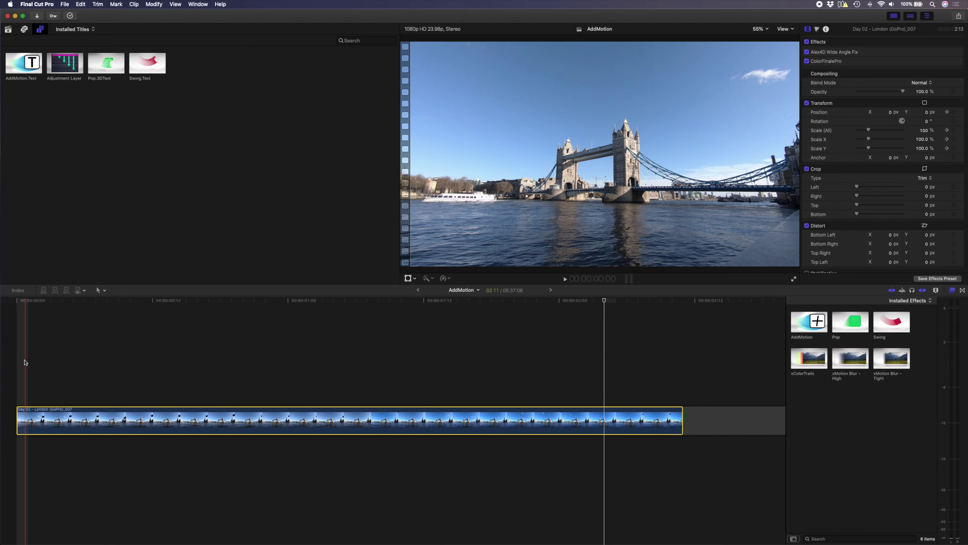
left_click(25, 362)
key("space")
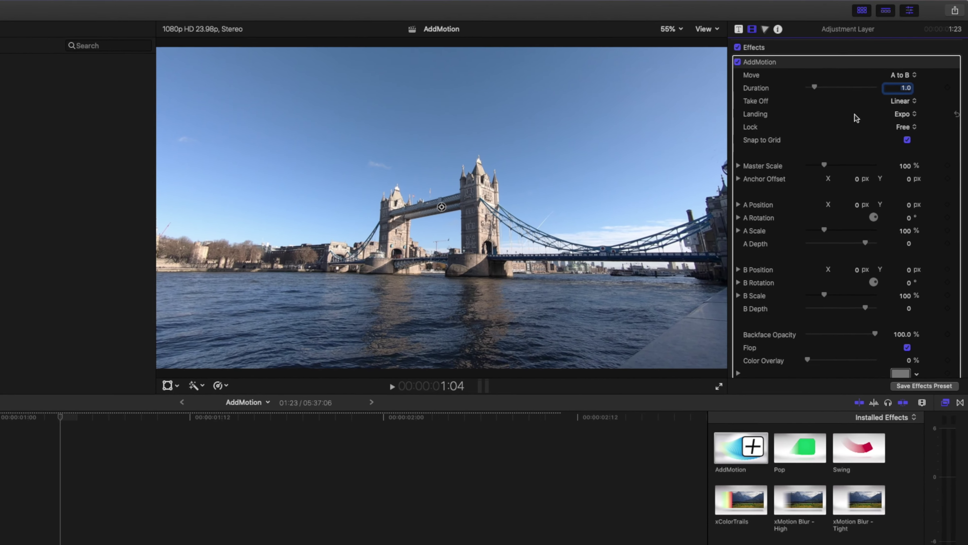
Open the AddMotion Take Off easing choices on the adjustment layer.
left_click(923, 80)
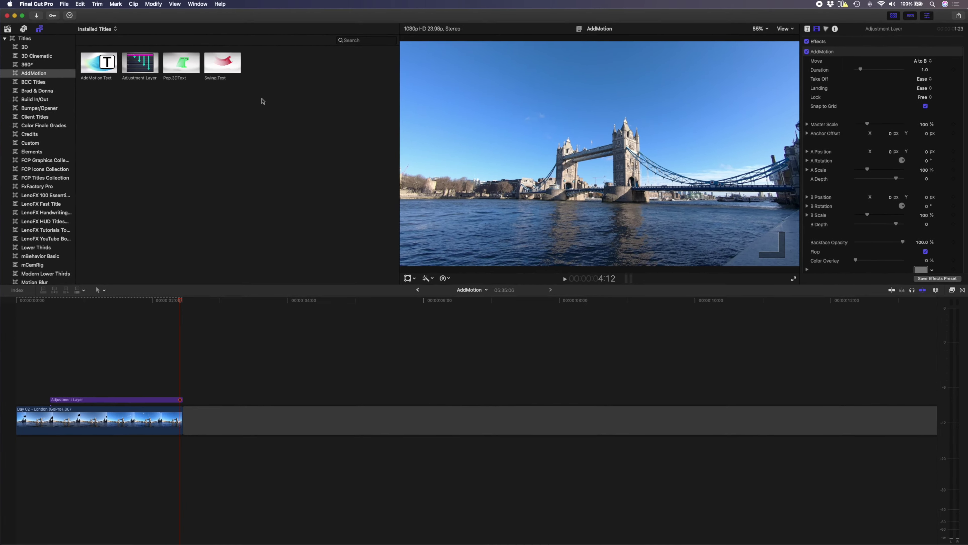
Show the installed effects browser beside the timeline.
left_click(952, 290)
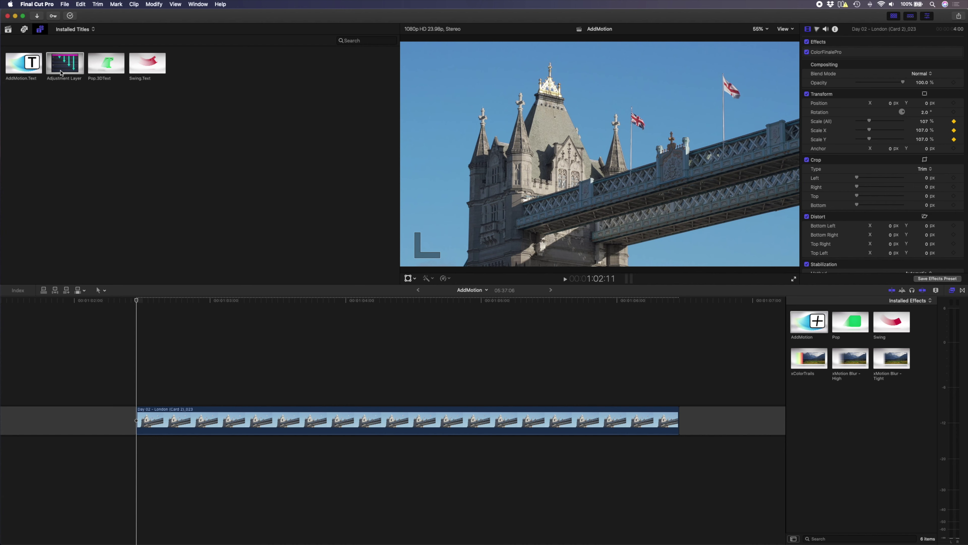
Add an Adjustment Layer over the bridge clip, trim it to the clip's end, and apply AddMotion.
left_click_drag(190, 286, 143, 397)
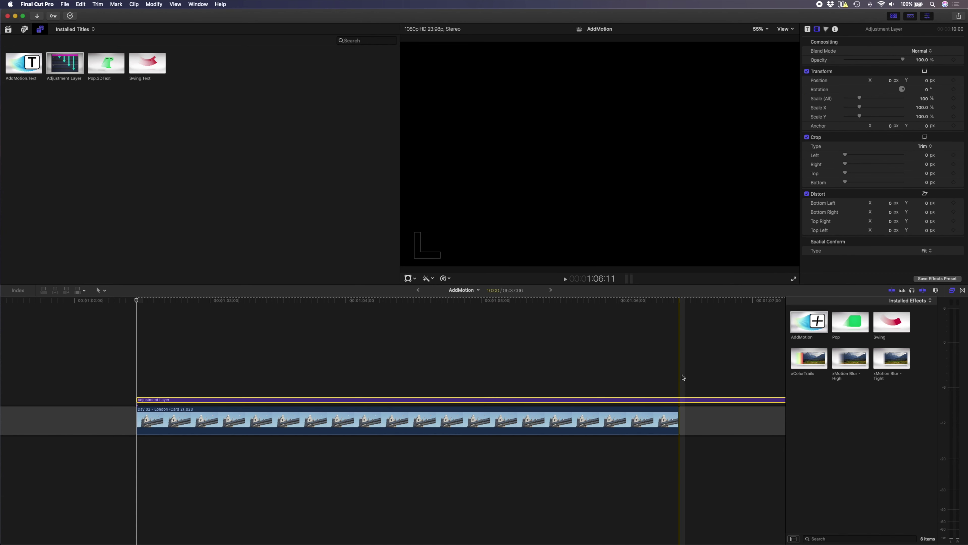
key("alt+bracketright")
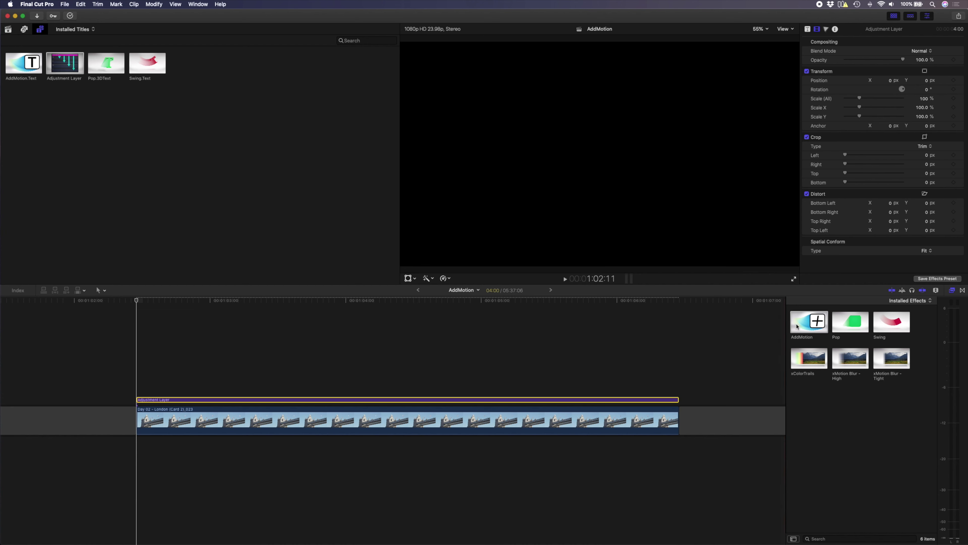
left_click_drag(801, 328, 331, 402)
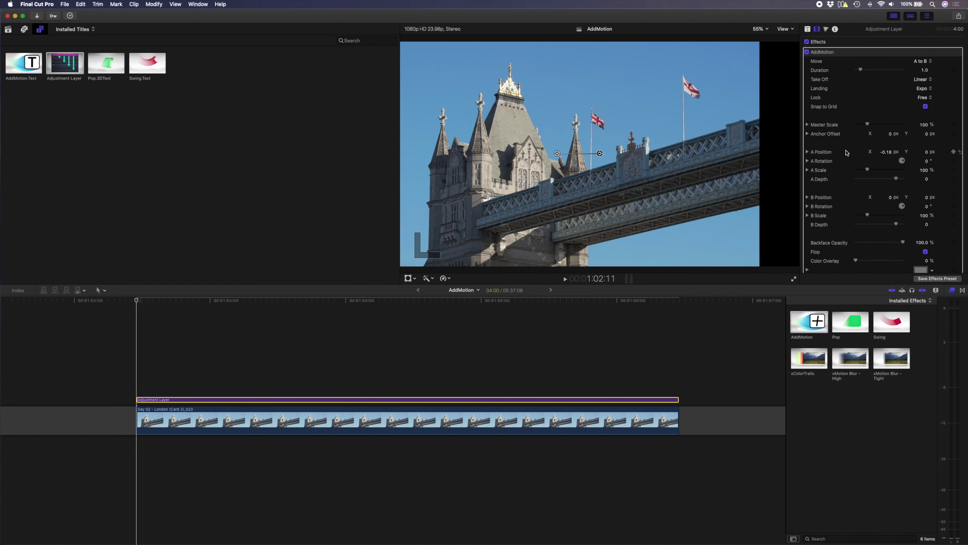
double_click(855, 32)
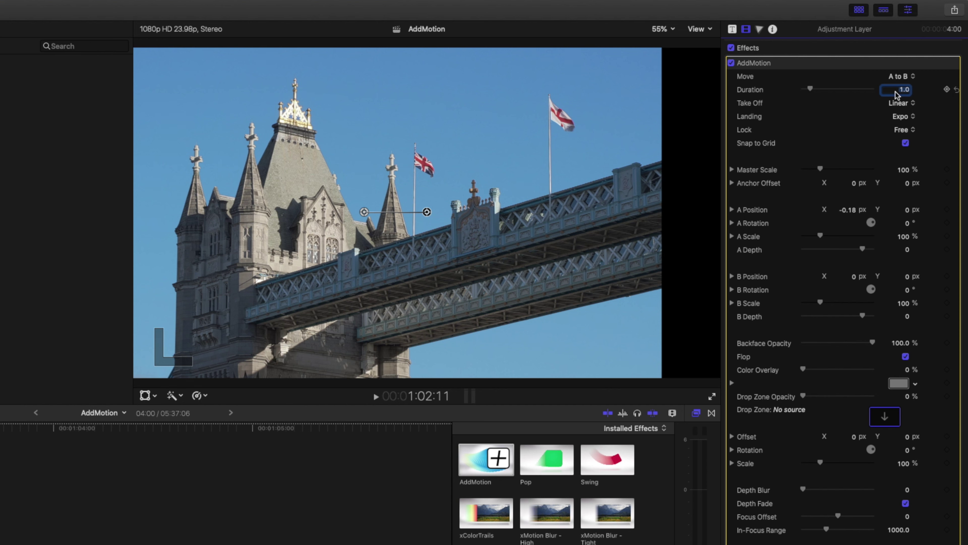
Keep the A to B move and set the A point's Position X to 0.
left_click(901, 76)
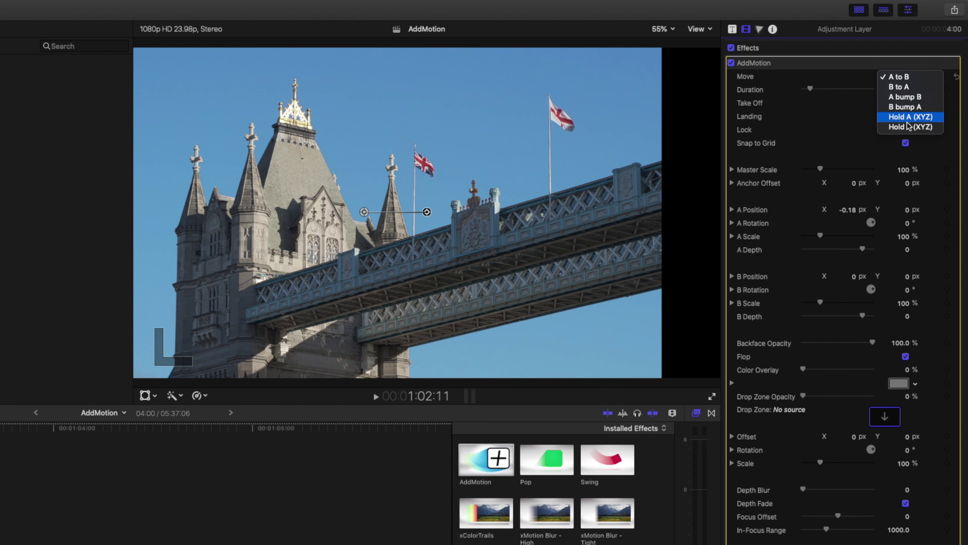
left_click(851, 74)
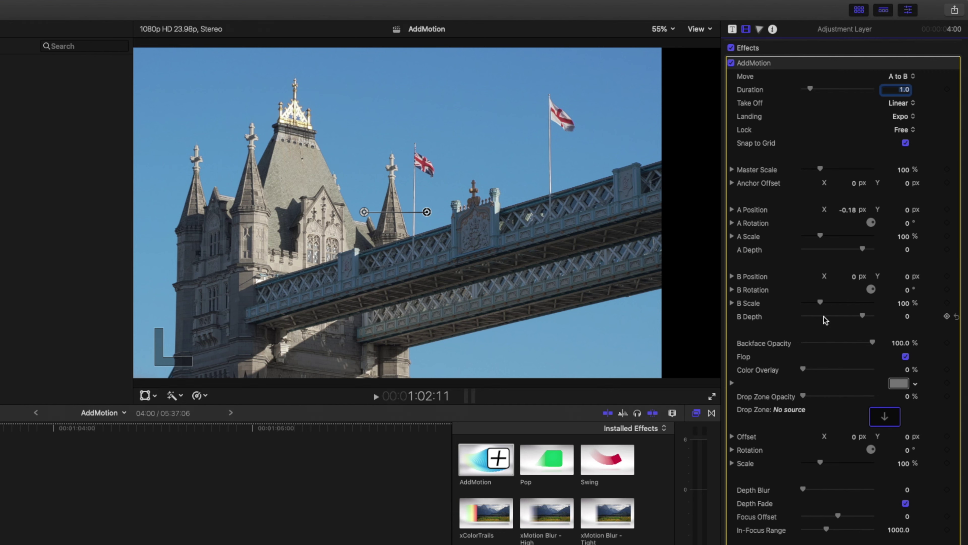
left_click(847, 209)
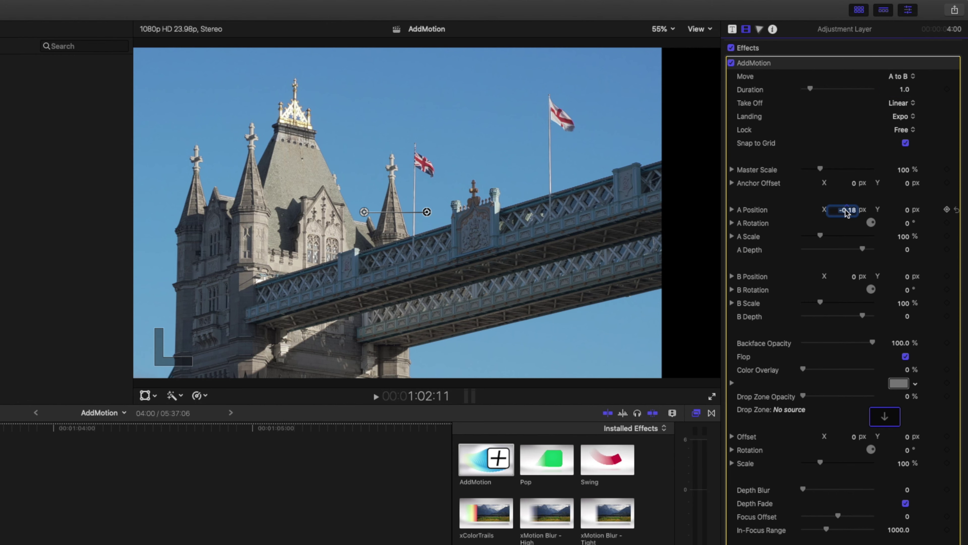
type("0")
key("Return")
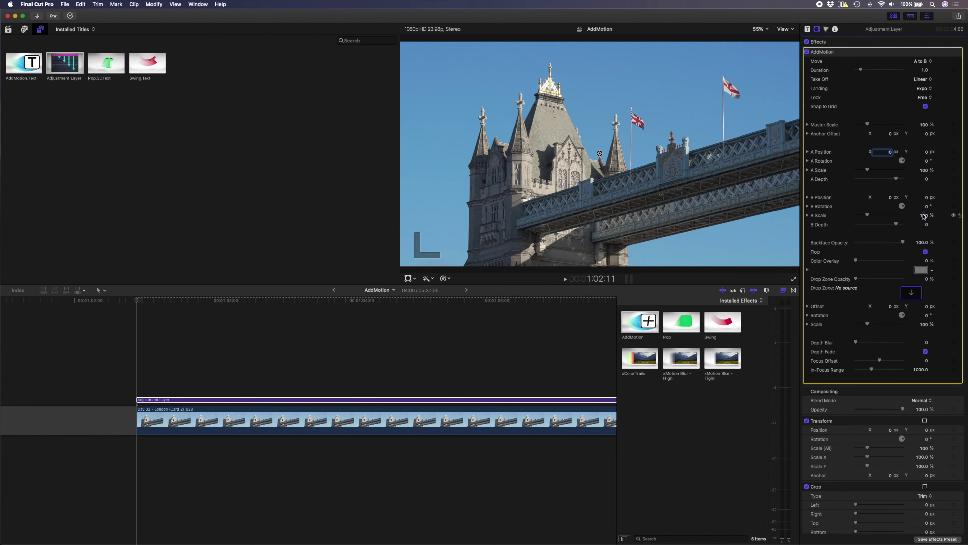
Set B scale to 150, turn off Snap to Grid, and reposition the end point at 1:04:17.
left_click(924, 216)
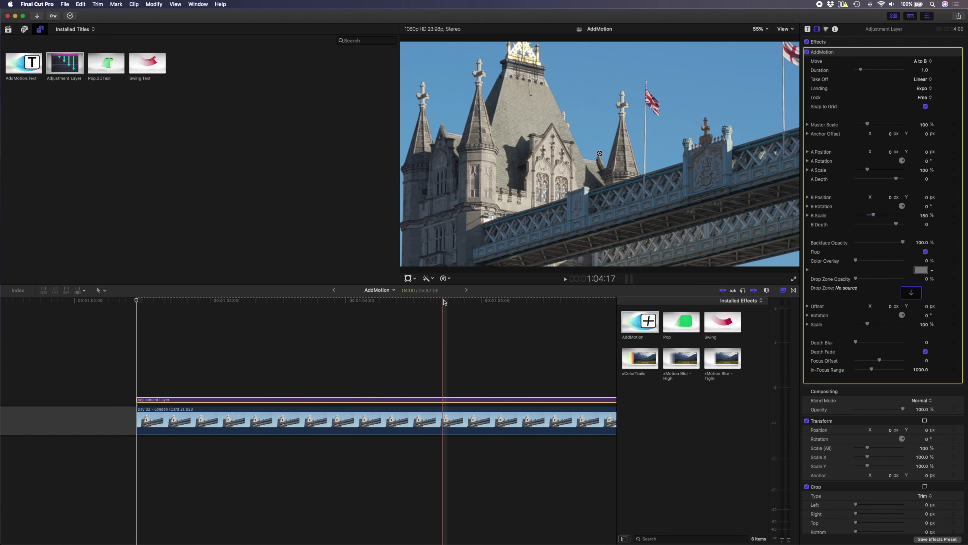
left_click(444, 299)
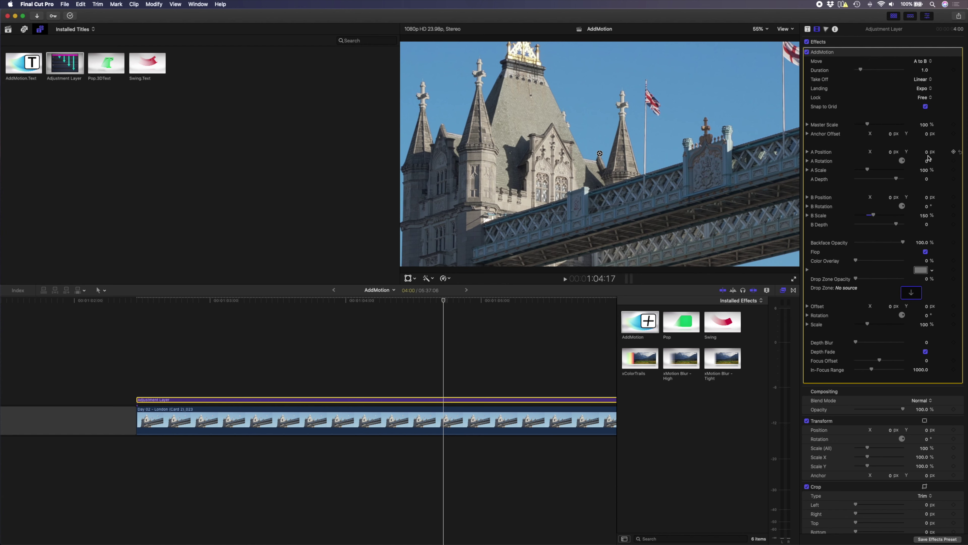
left_click(925, 107)
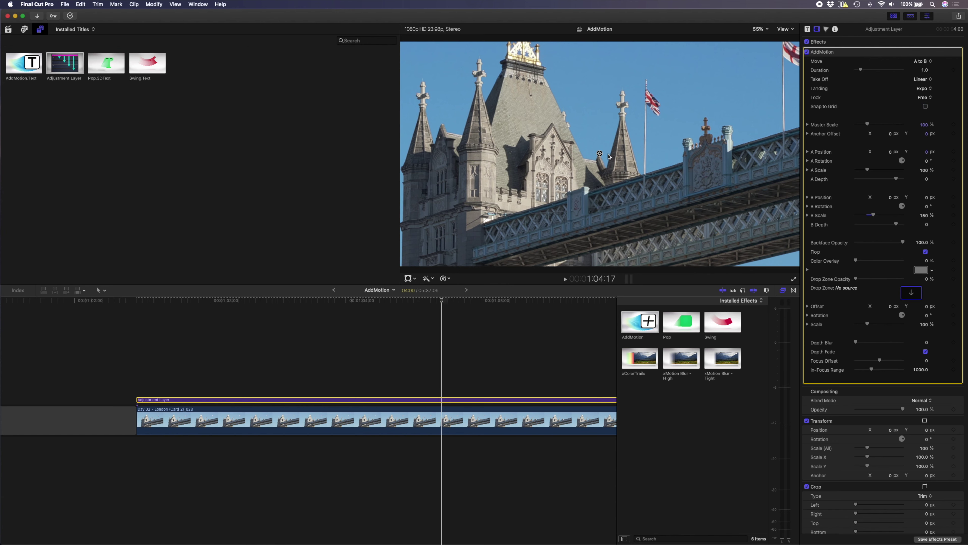
left_click_drag(600, 154, 625, 190)
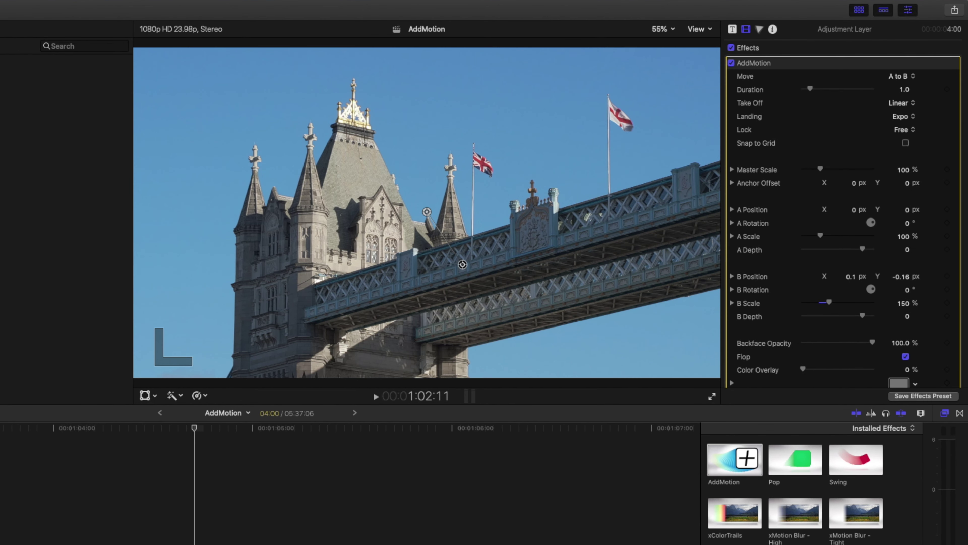
Preview the slow zoom, set Take Off and Landing to Ease, and replay it.
key("l")
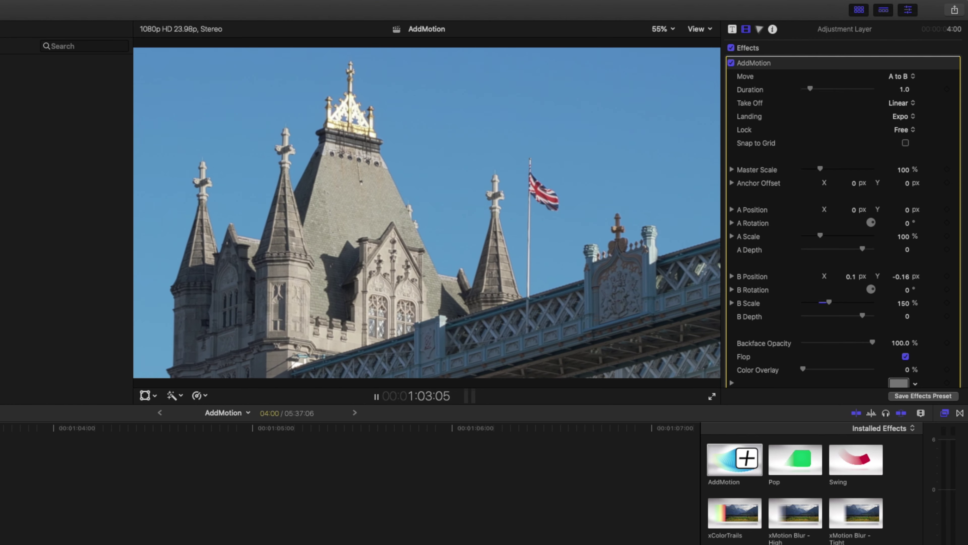
key("k")
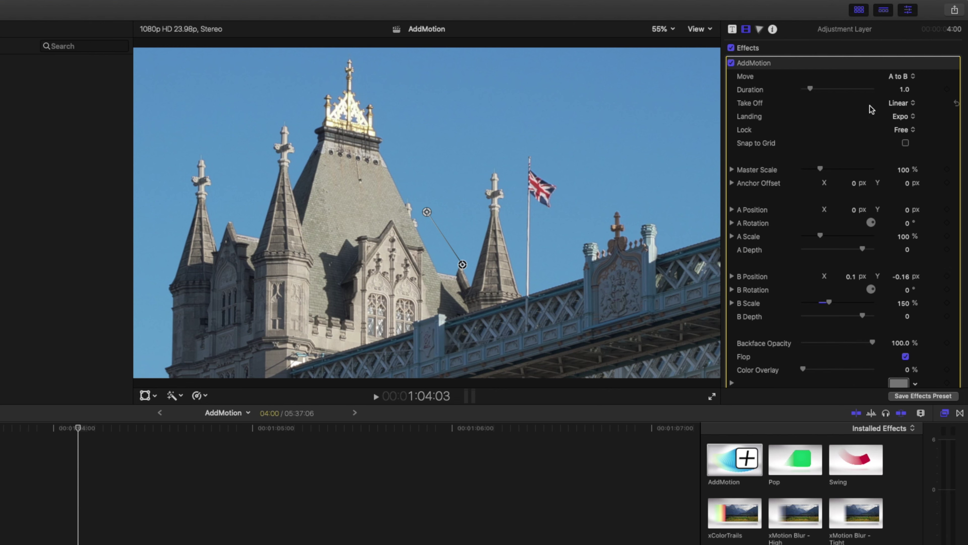
left_click(897, 104)
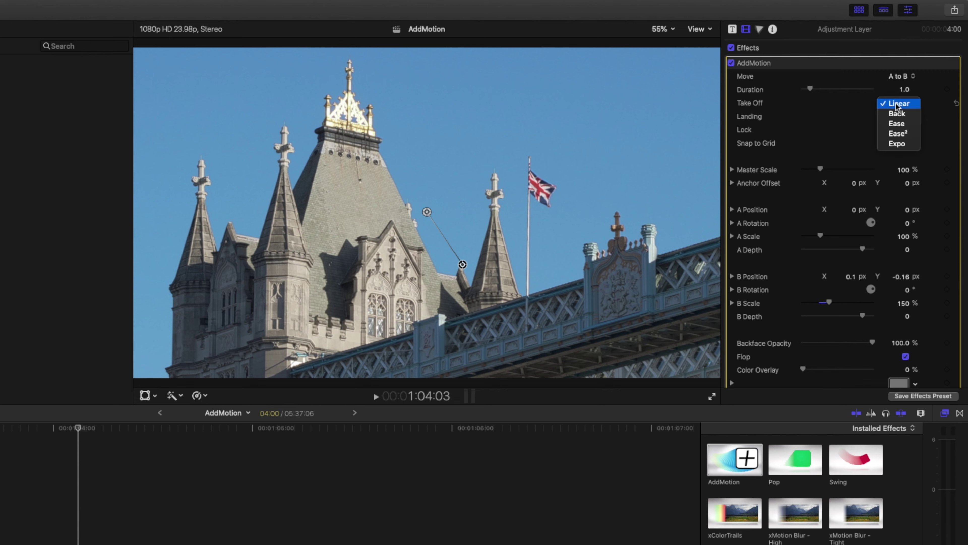
left_click(898, 123)
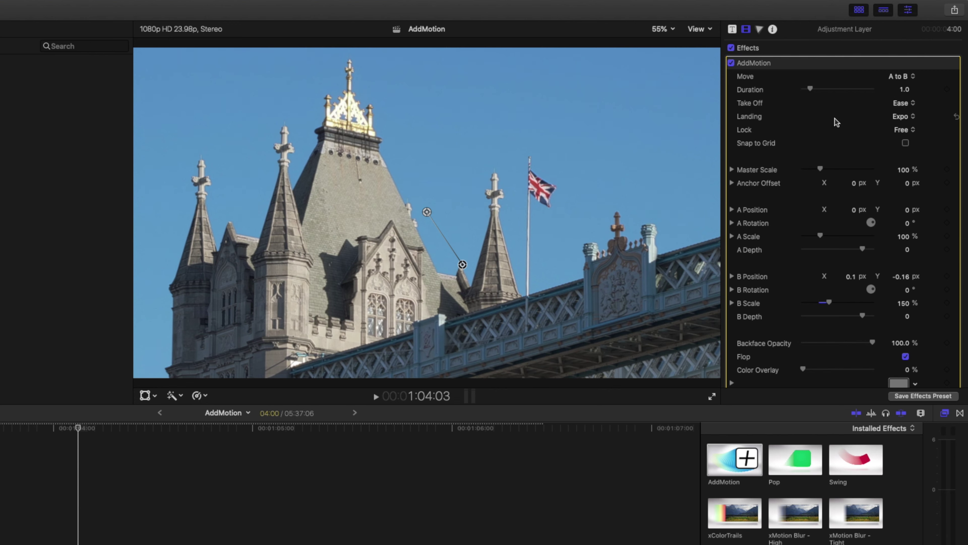
left_click(902, 116)
left_click(902, 110)
key("shift+/")
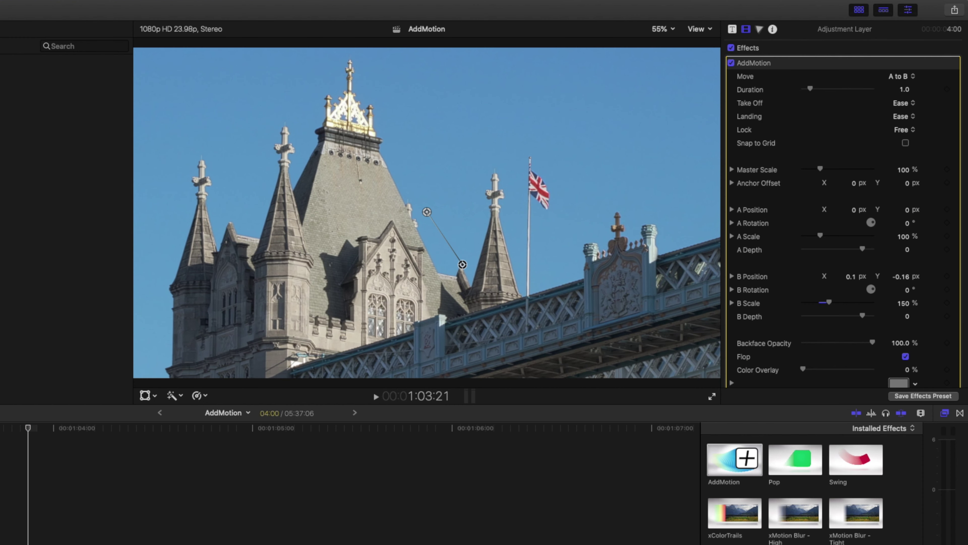
Change the adjustment layer's move to A bump B with a 3.0 duration.
left_click(893, 78)
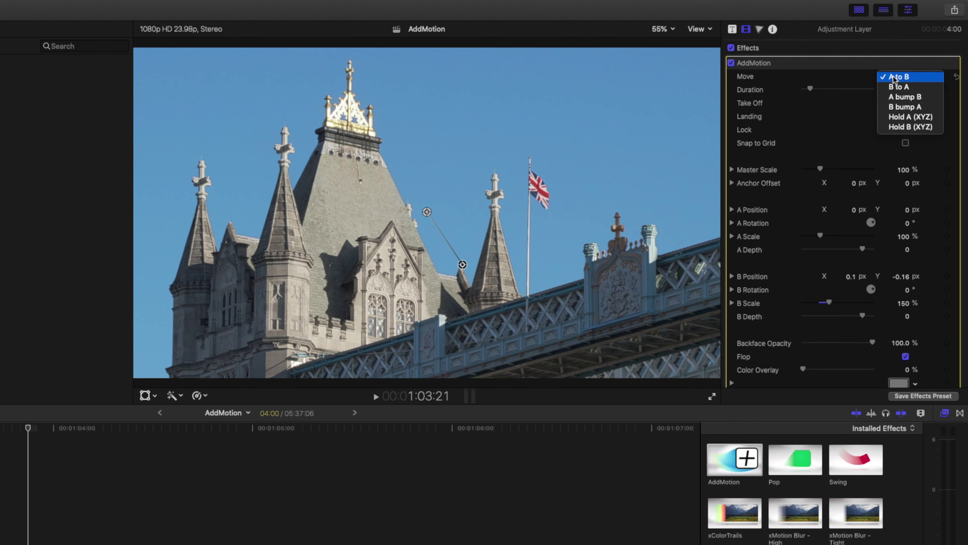
left_click(904, 88)
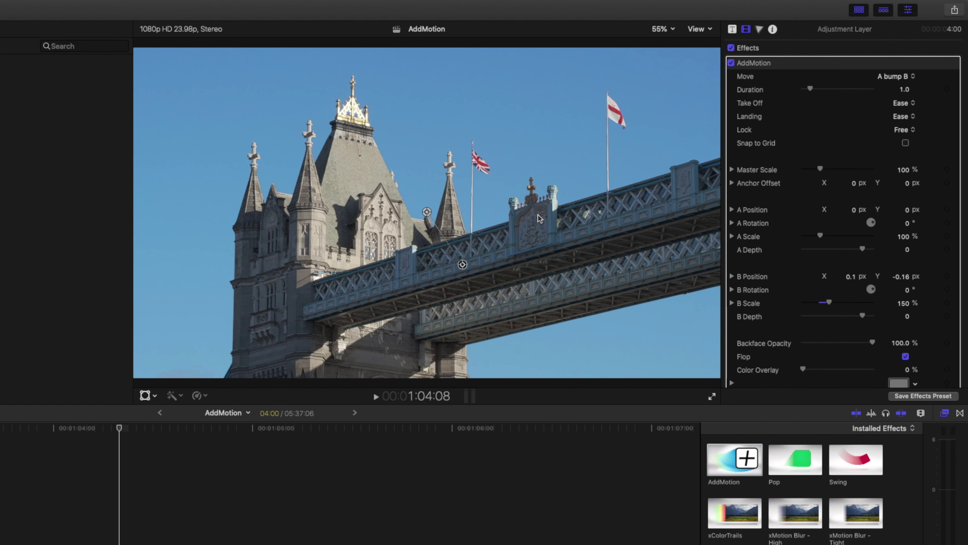
left_click(906, 90)
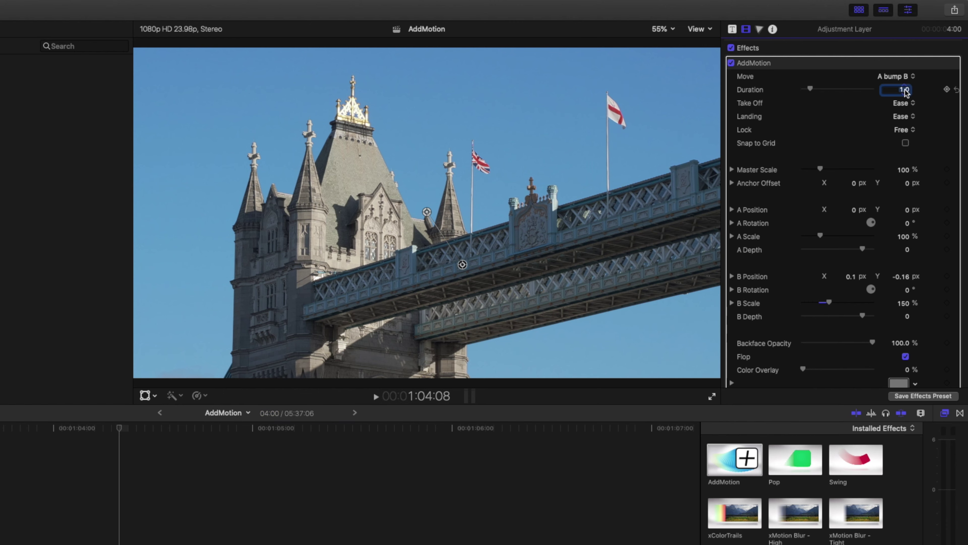
type("3")
key("Return")
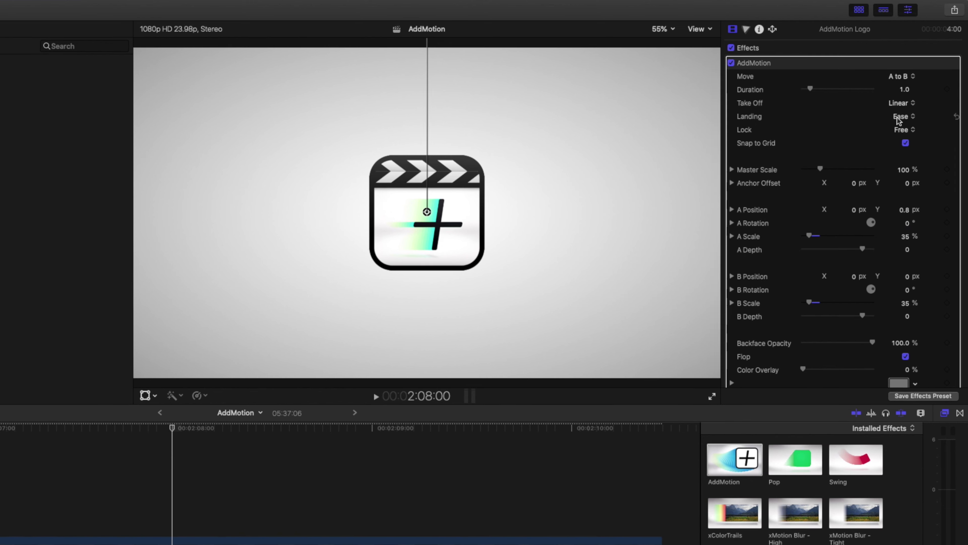
Set the logo's Landing to Expo and Duration to 1.5, then return to just before the animation.
left_click(924, 88)
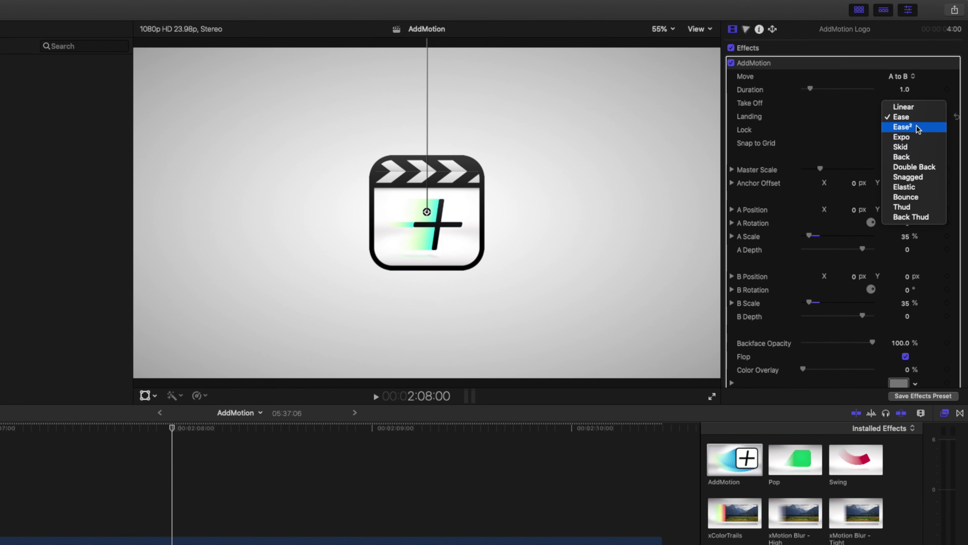
left_click(921, 141)
left_click(906, 90)
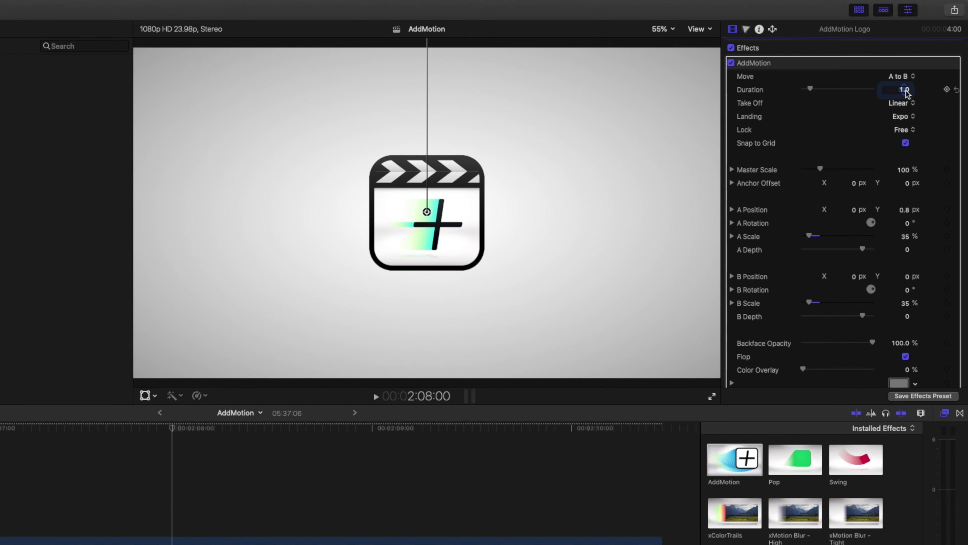
type("1.5")
key("Return")
left_click(232, 129)
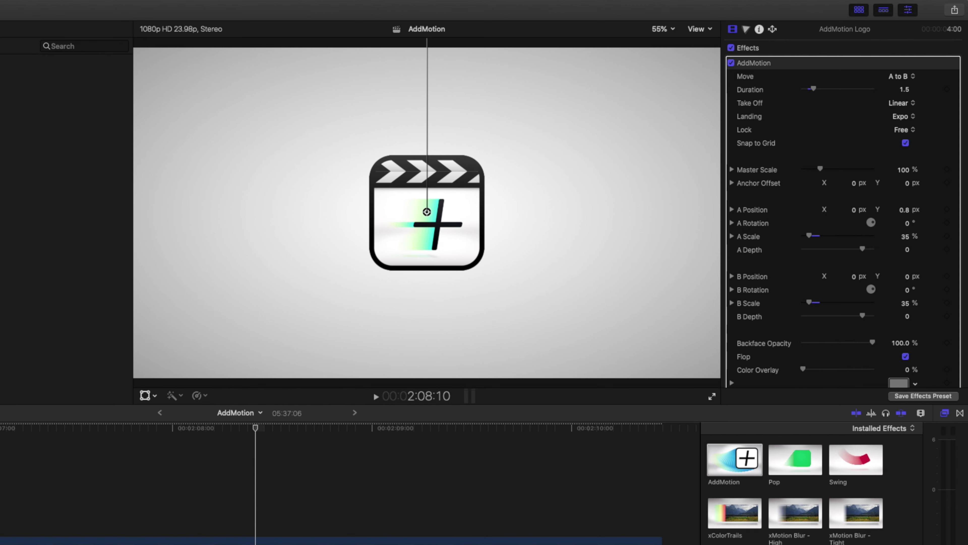
Preview Back, Double Back and further Landing curves on the logo animation.
left_click(903, 116)
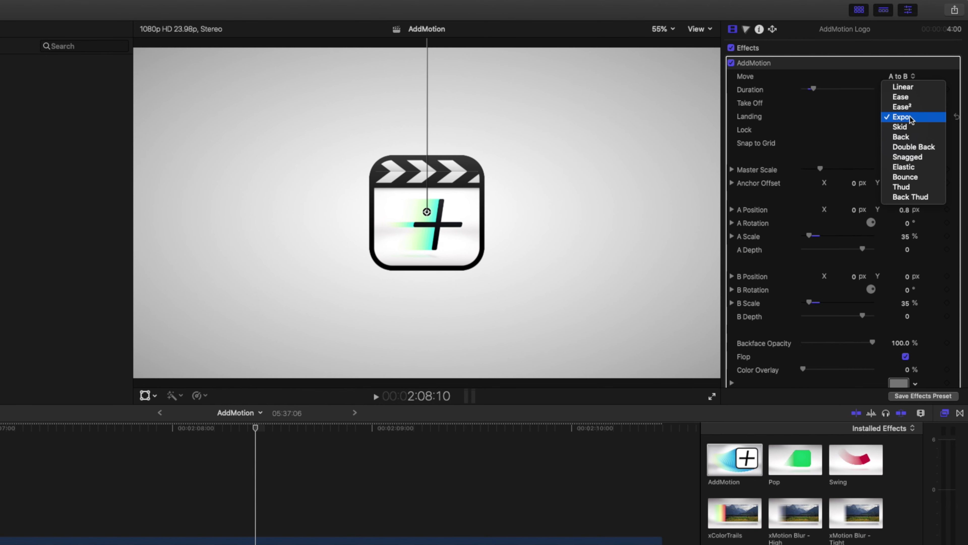
left_click(926, 137)
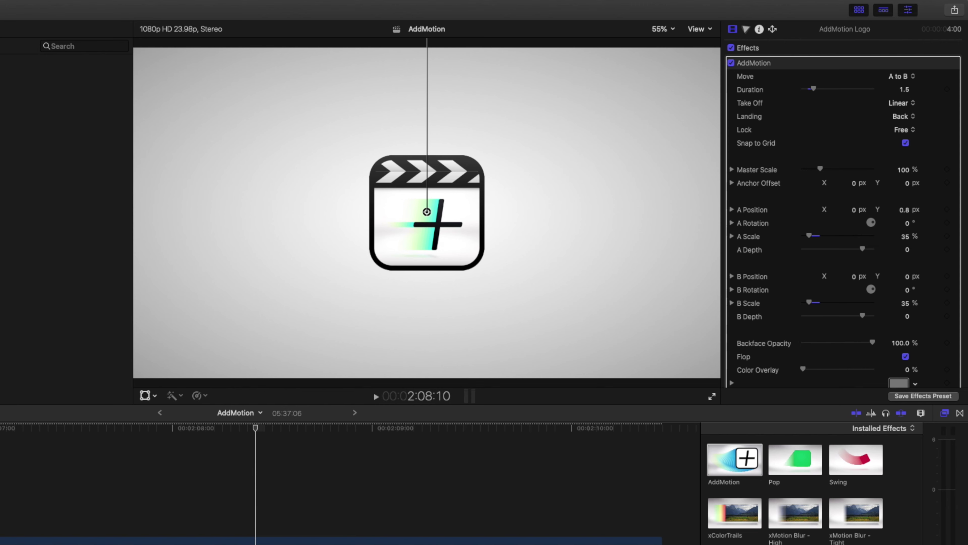
left_click(908, 116)
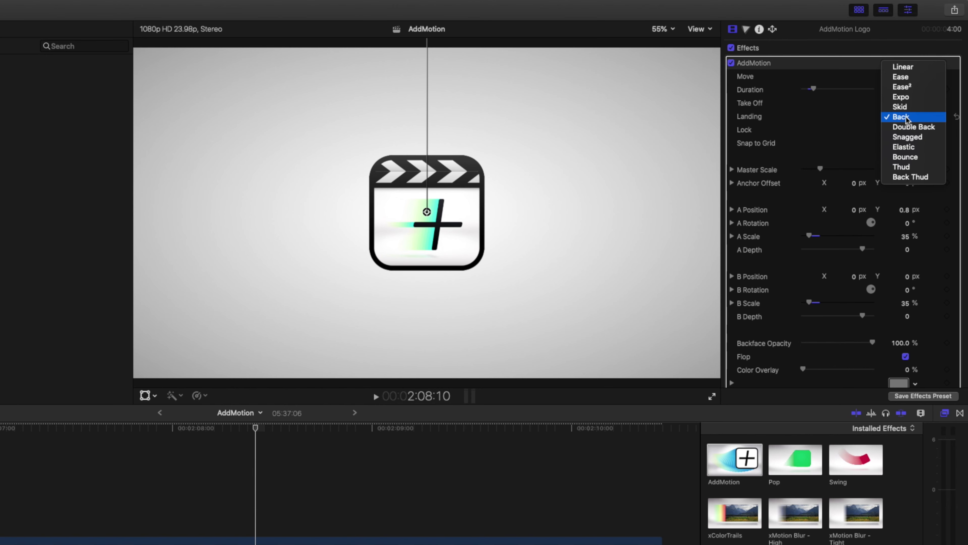
left_click(913, 127)
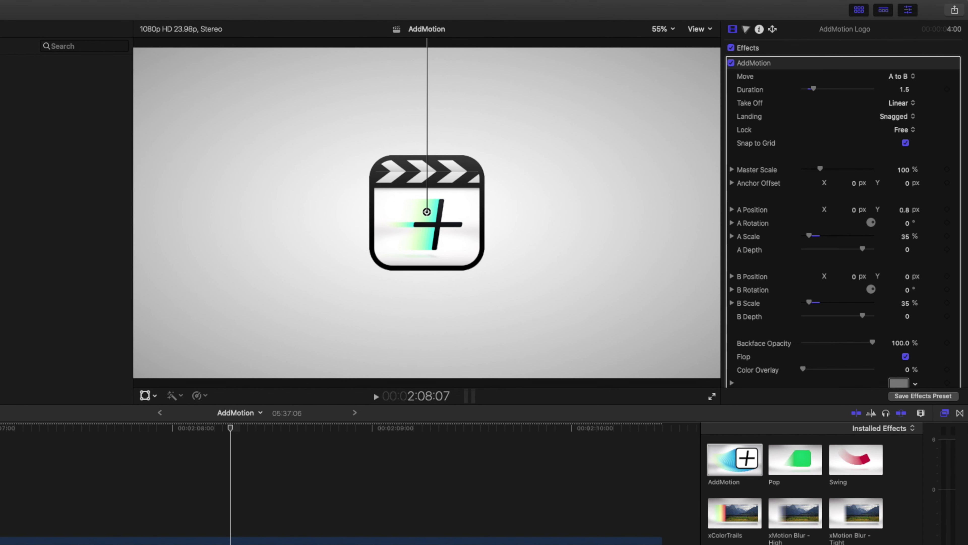
left_click(890, 116)
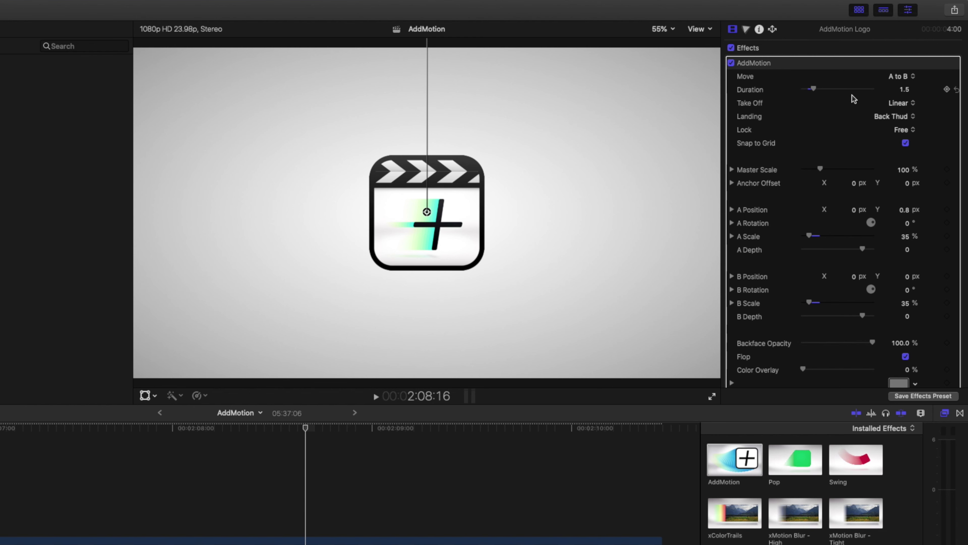
left_click(892, 116)
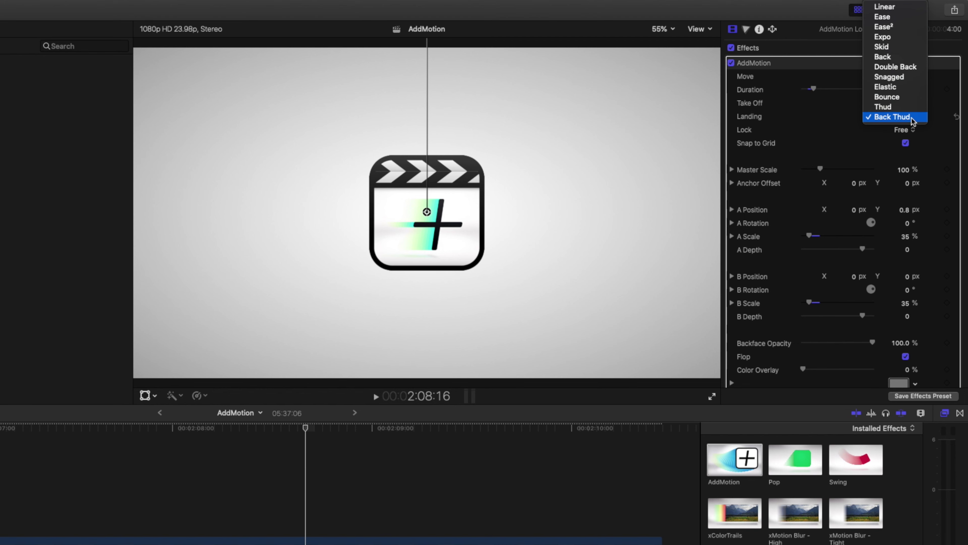
Set the logo's landing to Snagged and its A Rotation to 360°, then replay the animation.
left_click(900, 80)
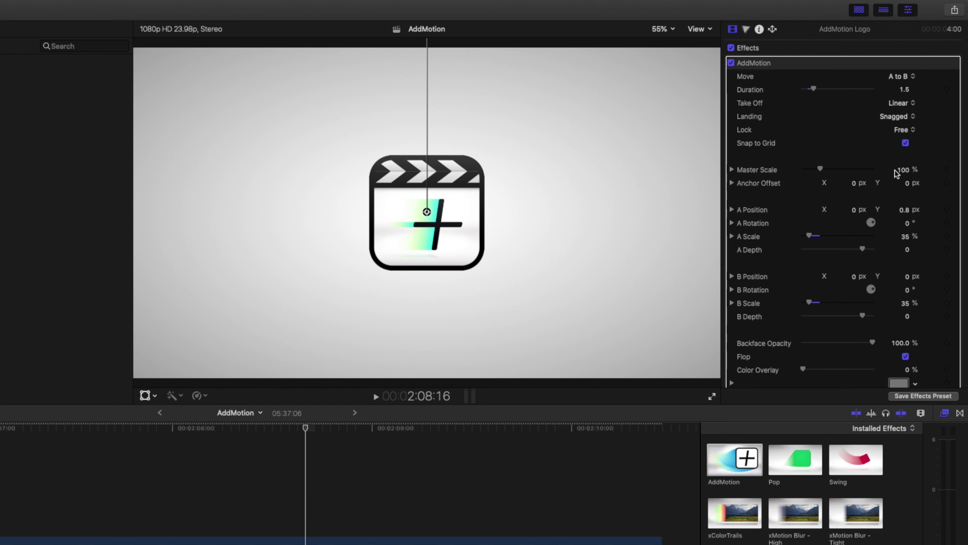
left_click(907, 224)
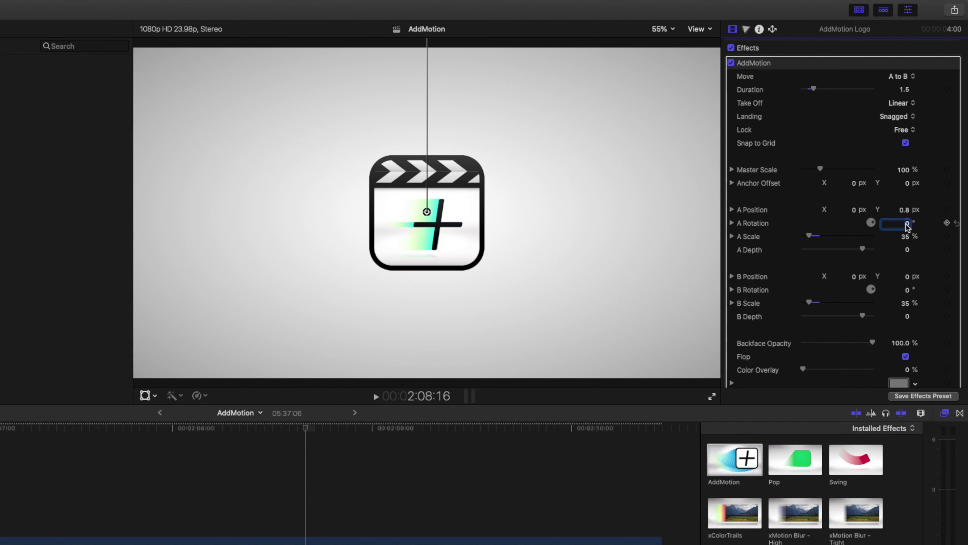
type("360")
key("Return")
key("shift+/")
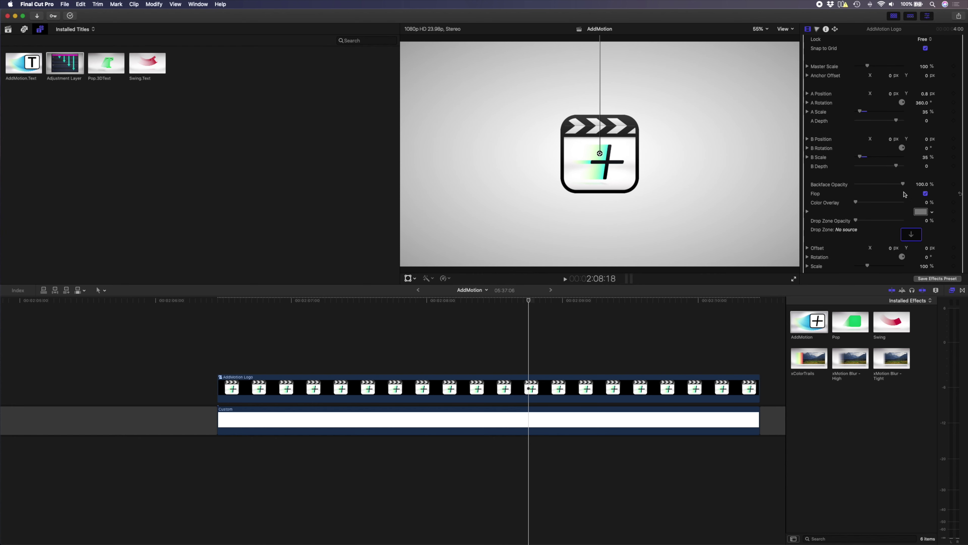
scroll(920, 230, "down", 5)
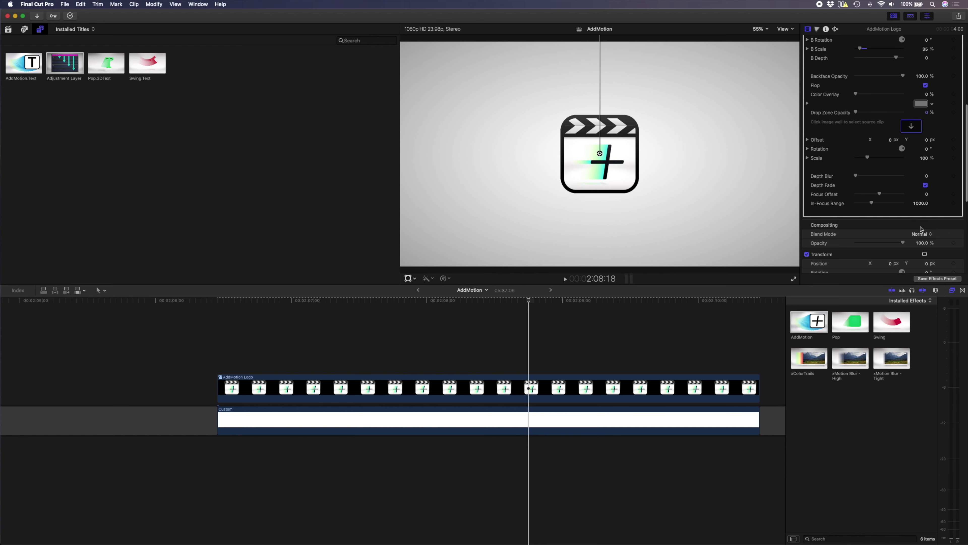
scroll(934, 165, "up", 8)
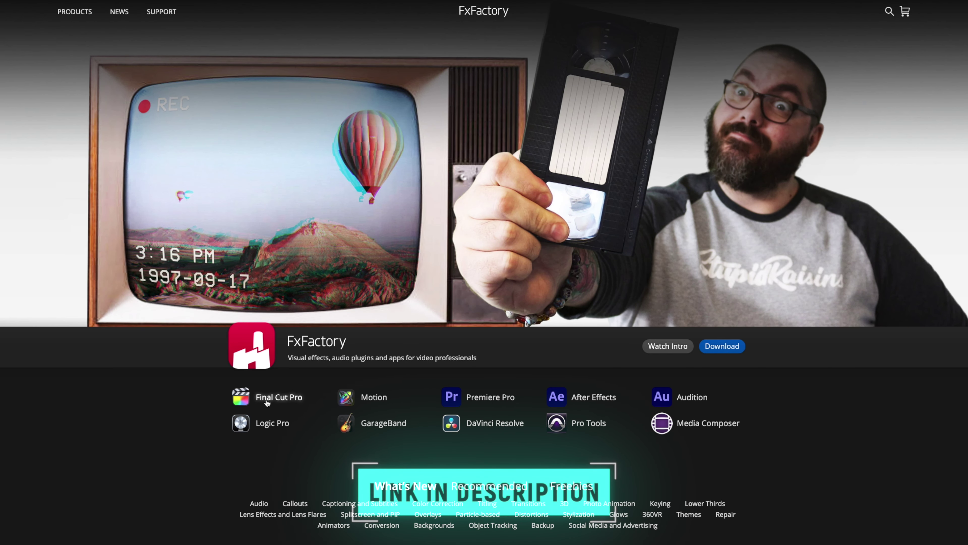
Open the Final Cut Pro plugin catalogue on the FxFactory site and browse its product list.
left_click(267, 398)
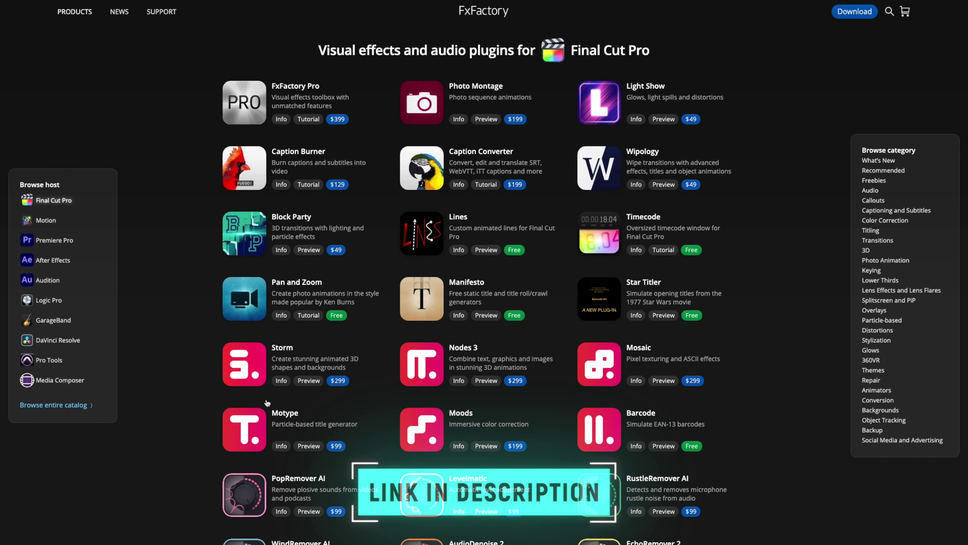
scroll(267, 402, "down", 9)
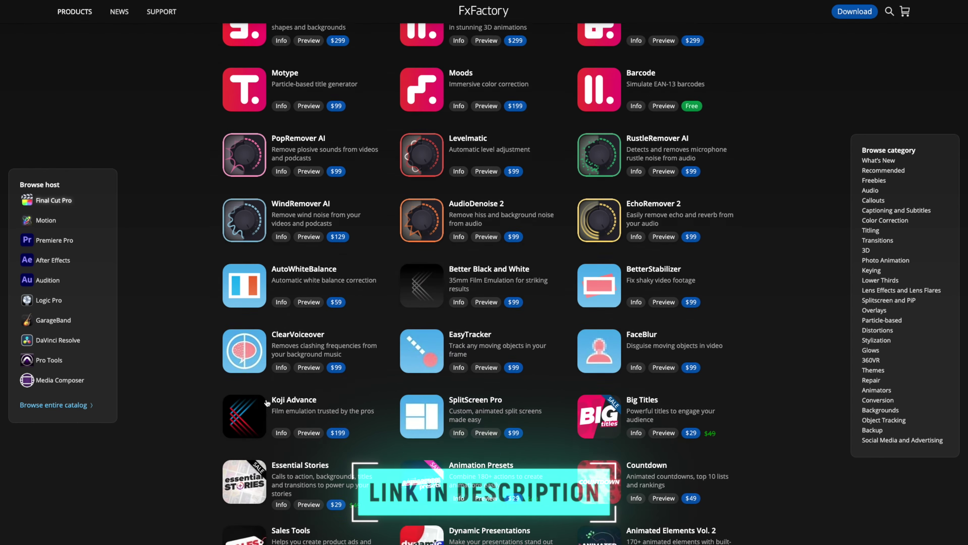
scroll(267, 402, "down", 8)
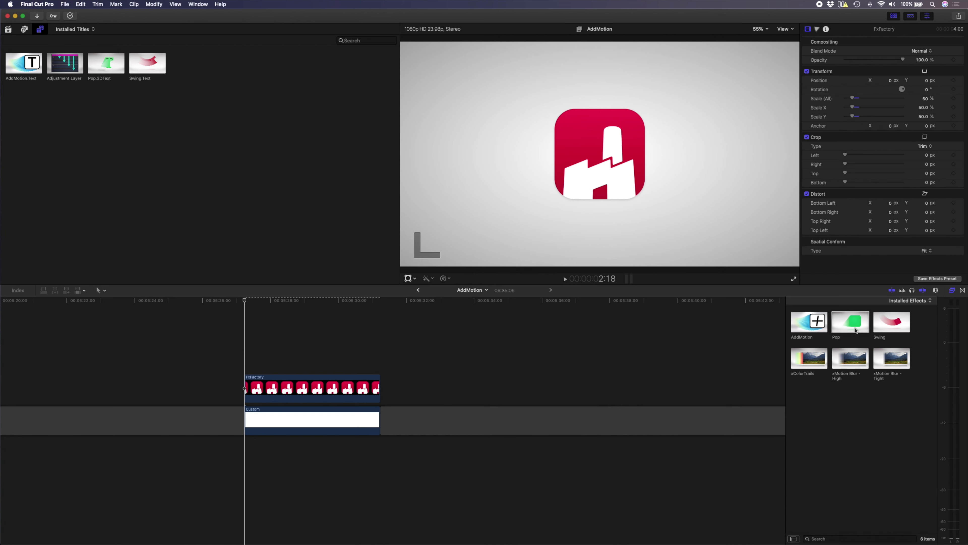
Apply Pop to the FxFactory logo clip and switch its Scale Animation to Snagged.
left_click_drag(860, 354, 318, 398)
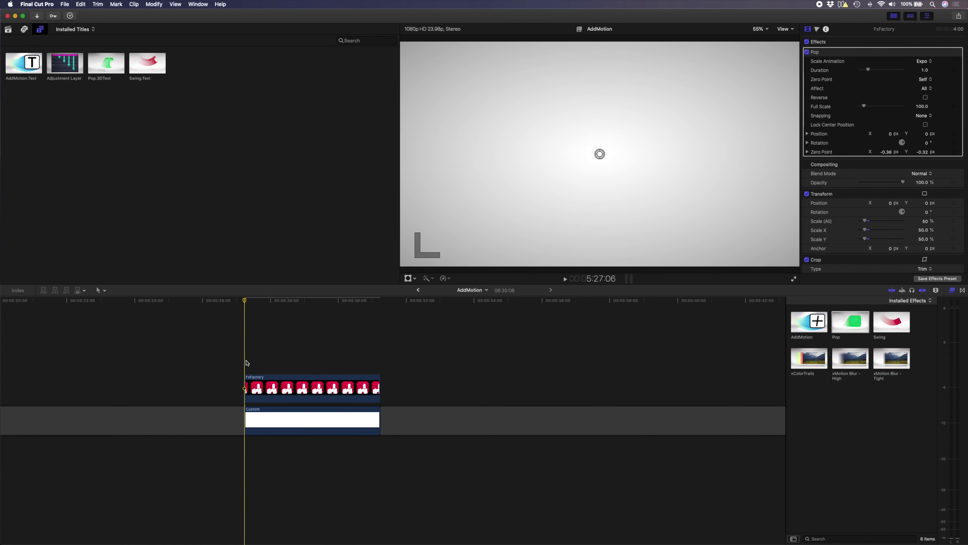
key("space")
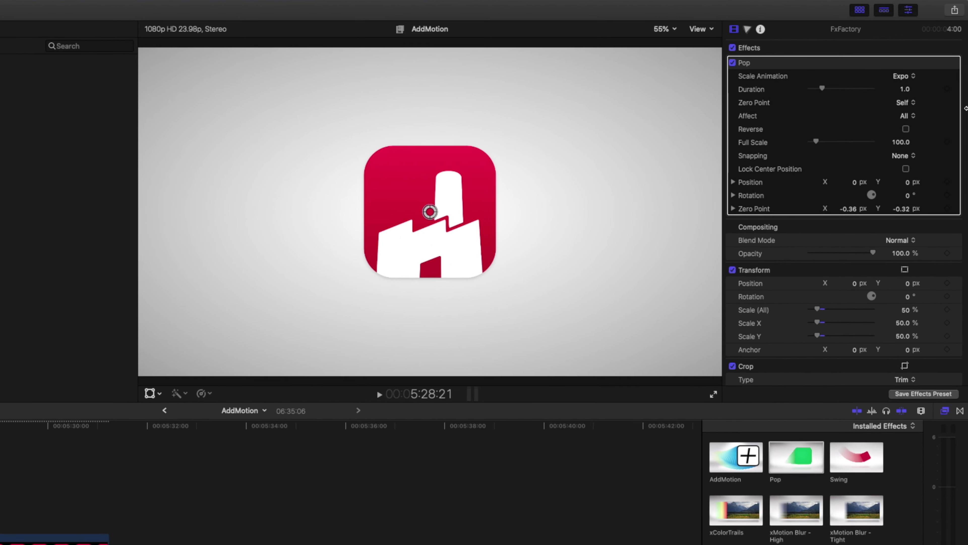
left_click(904, 78)
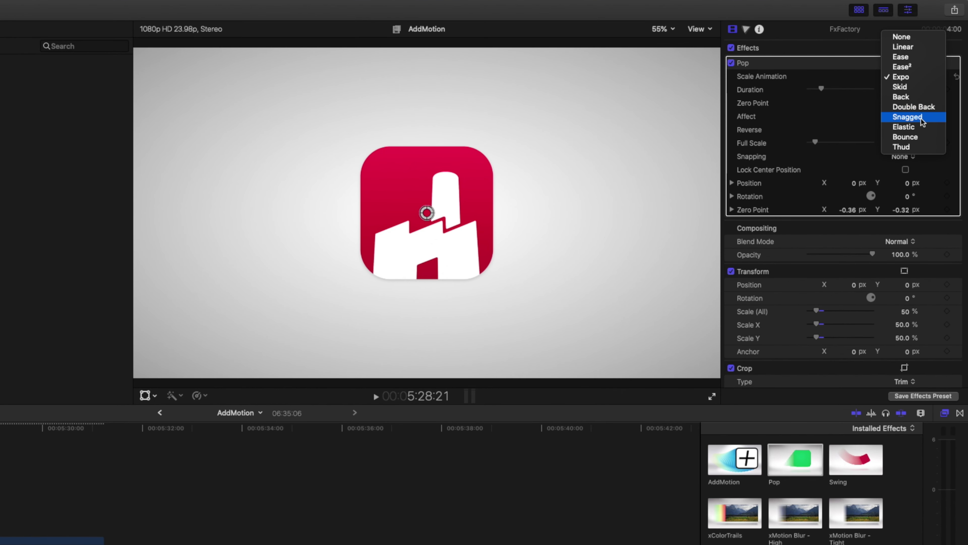
left_click(907, 117)
key("shift+space")
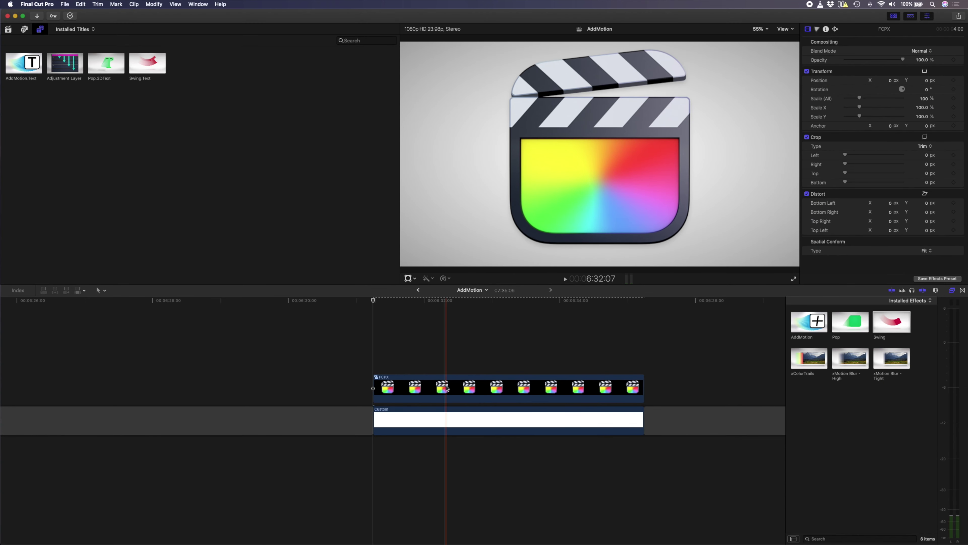
Apply Swing to the FCPX clapper clip and make it swing from a Bar.
left_click_drag(891, 321, 507, 387)
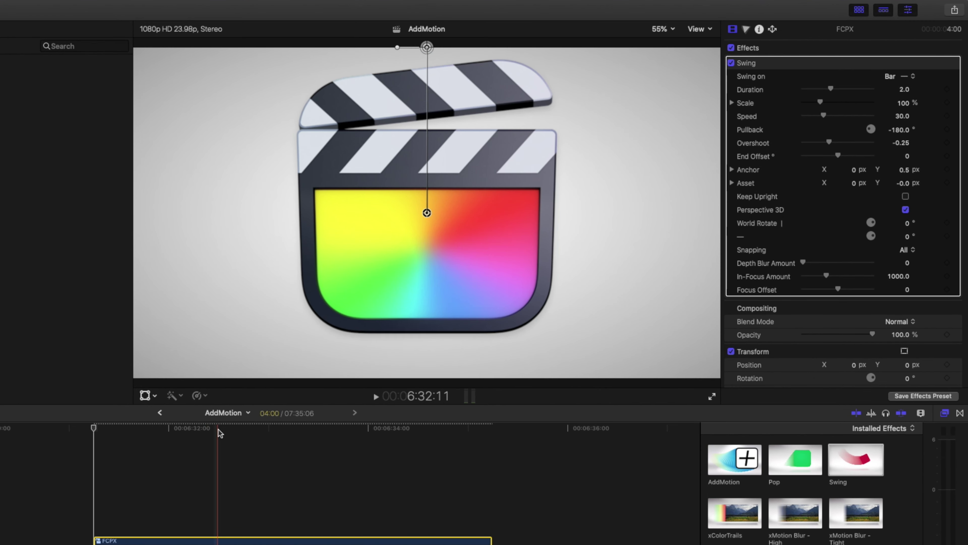
left_click(915, 77)
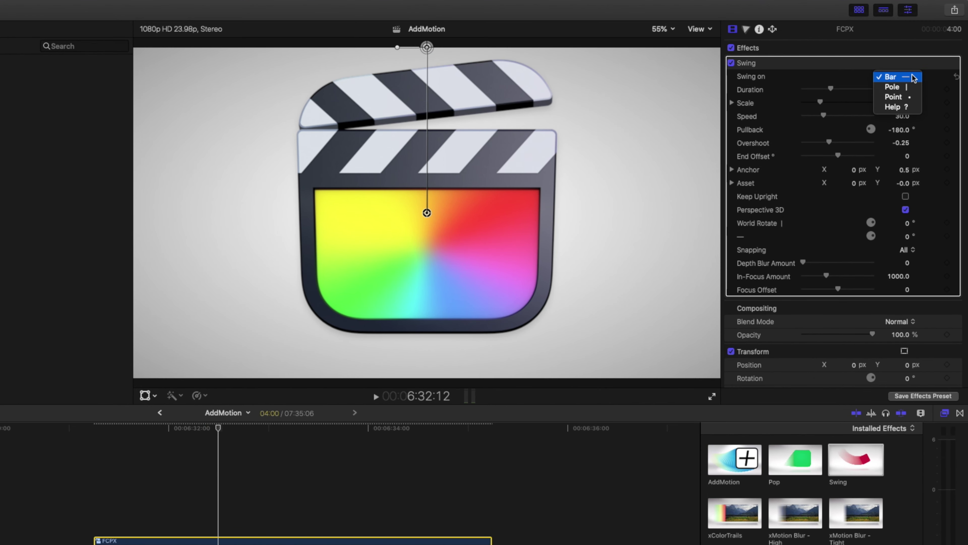
left_click(903, 107)
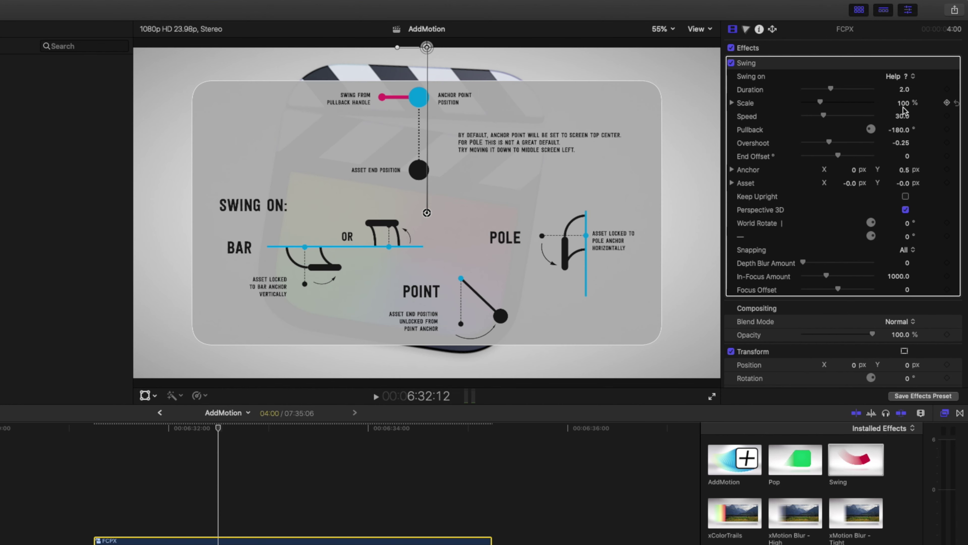
left_click(904, 76)
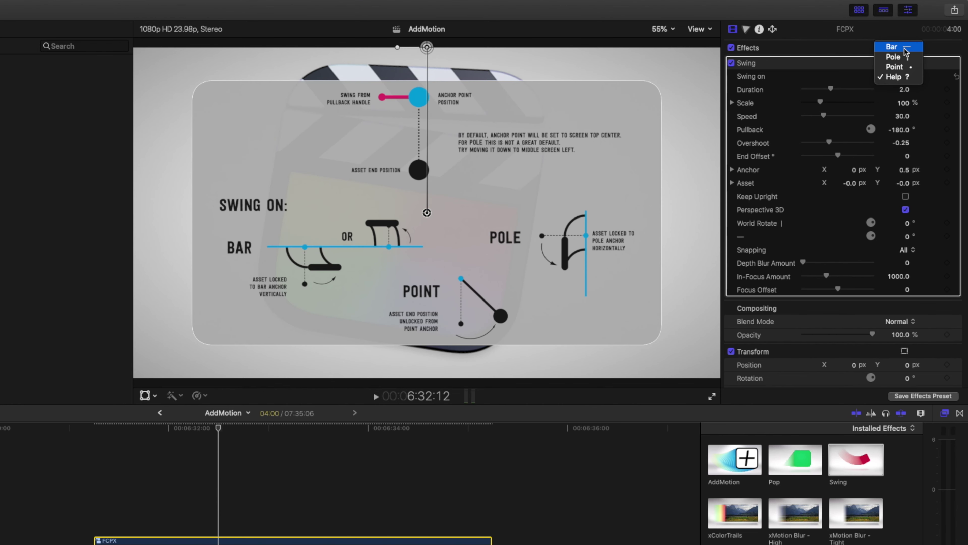
left_click(892, 47)
Set swing Duration 1.5 and Scale 20%, raise the clapper, and move the pivot top-right.
left_click_drag(913, 93, 904, 88)
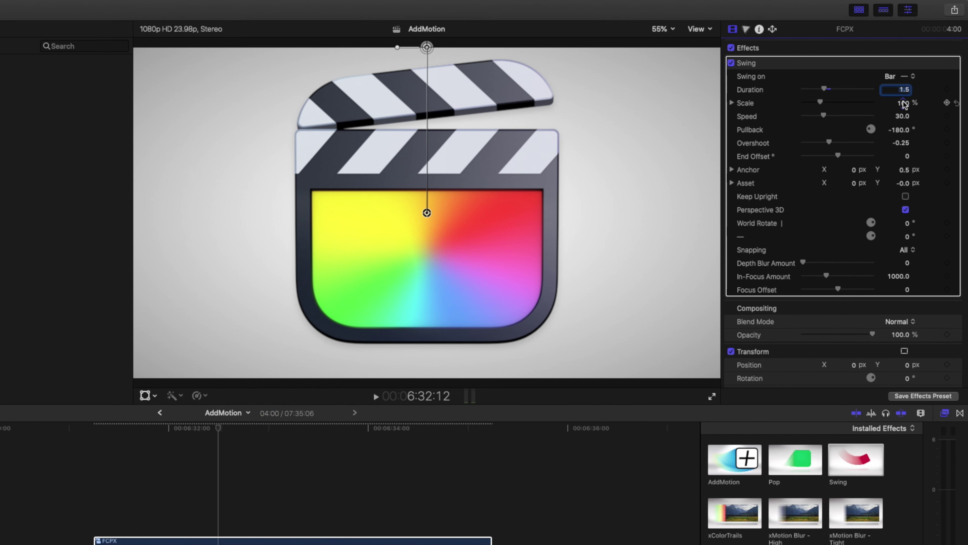
type("20")
key("Return")
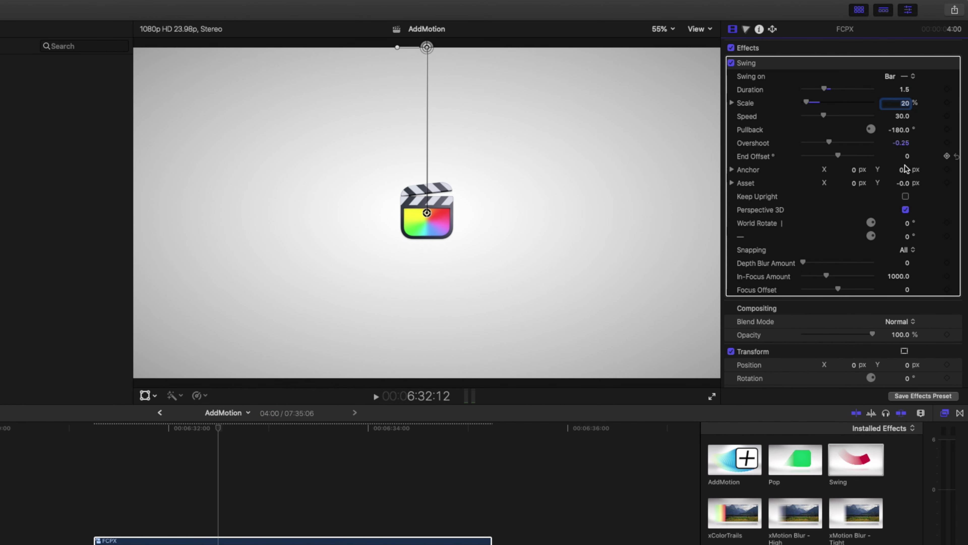
left_click_drag(905, 186, 902, 183)
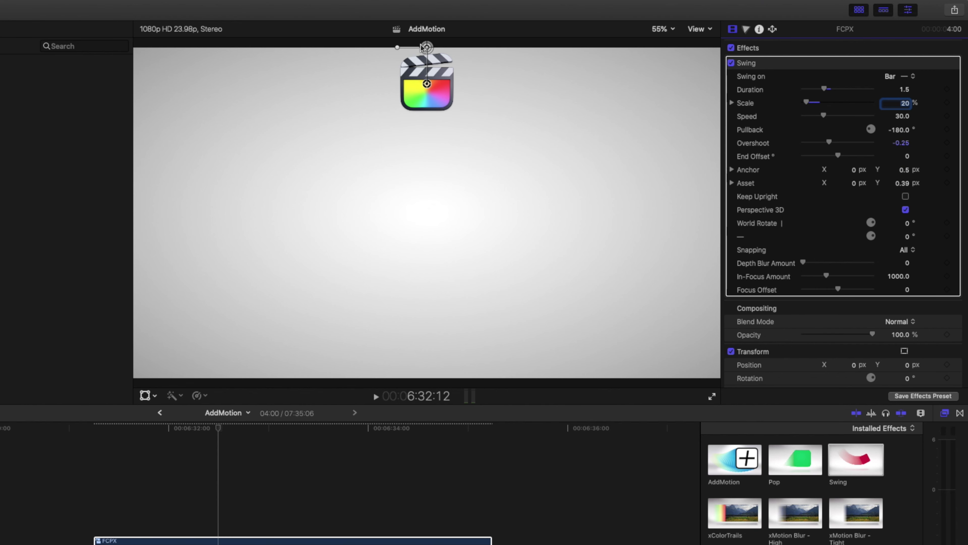
left_click_drag(426, 48, 685, 48)
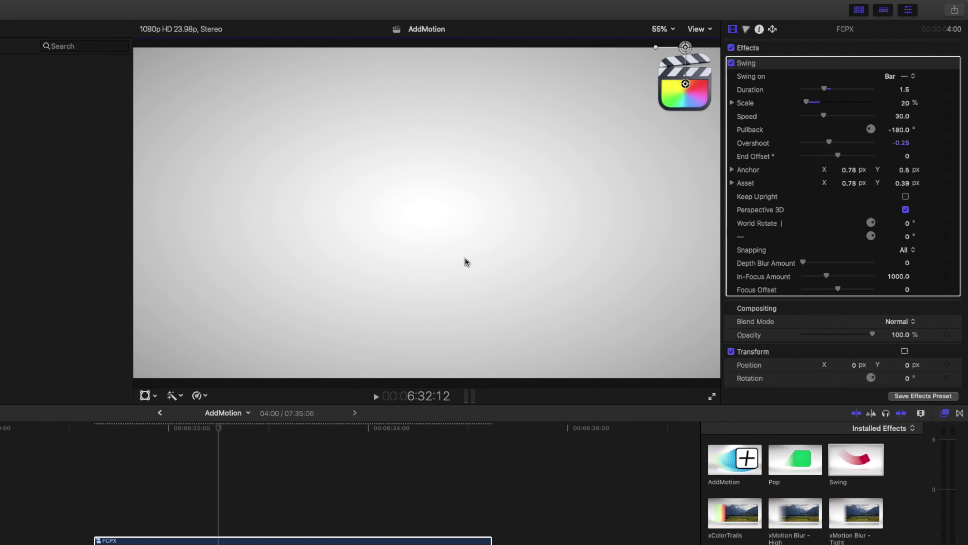
Step through the clapper's swing frame by frame and turn off its Perspective 3D.
left_click(102, 520)
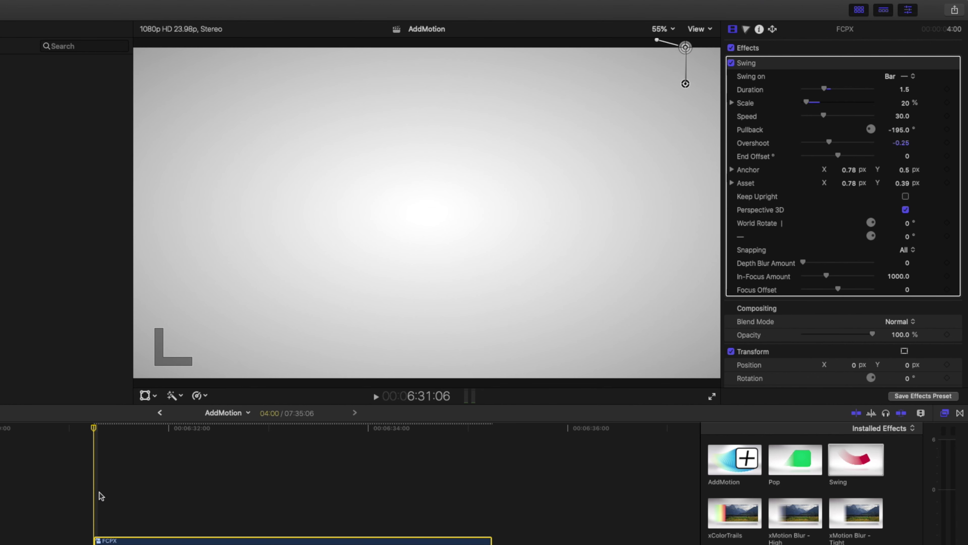
left_click(98, 492)
key("Right")
key("Right")
key("Right")
key("Right")
key("Right")
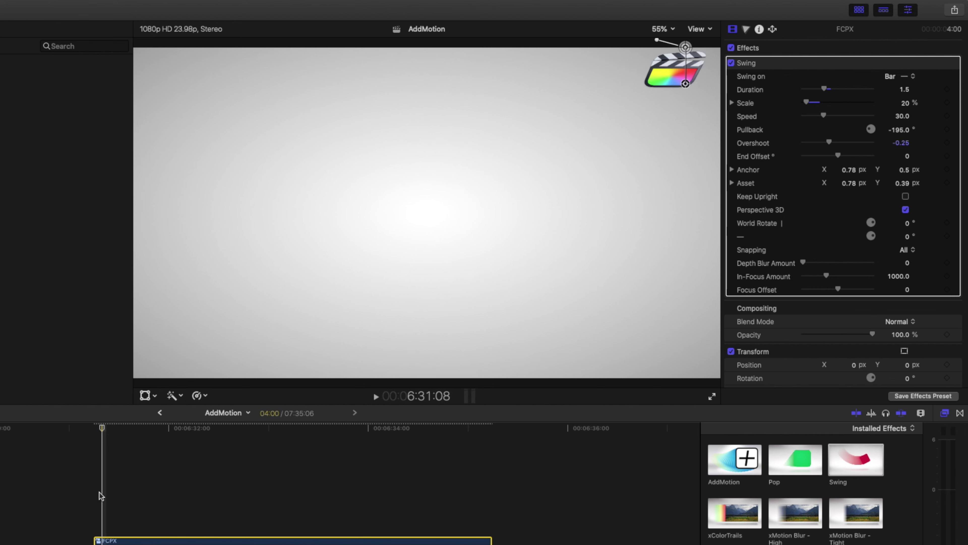
key("Left")
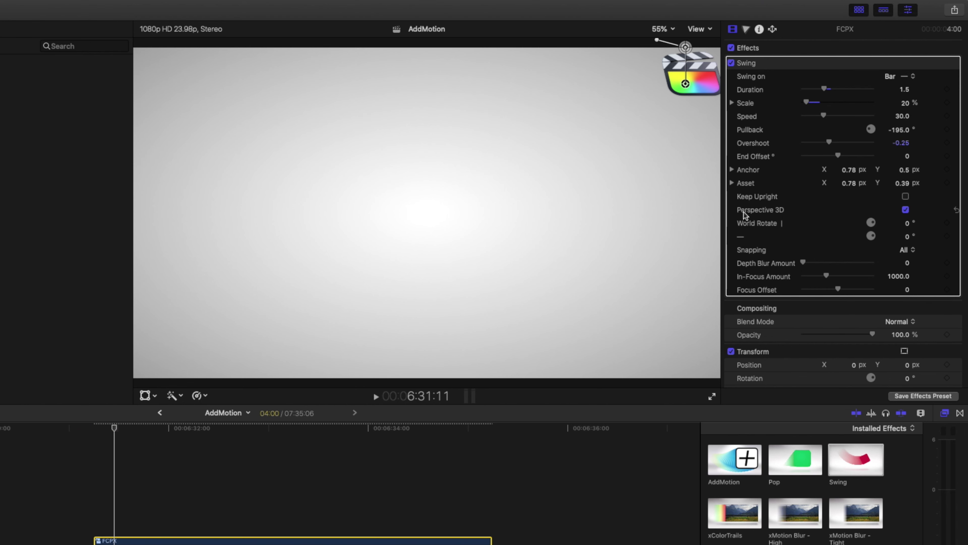
left_click(905, 210)
key("Left")
key("Left")
key("Left")
key("Left")
key("Left")
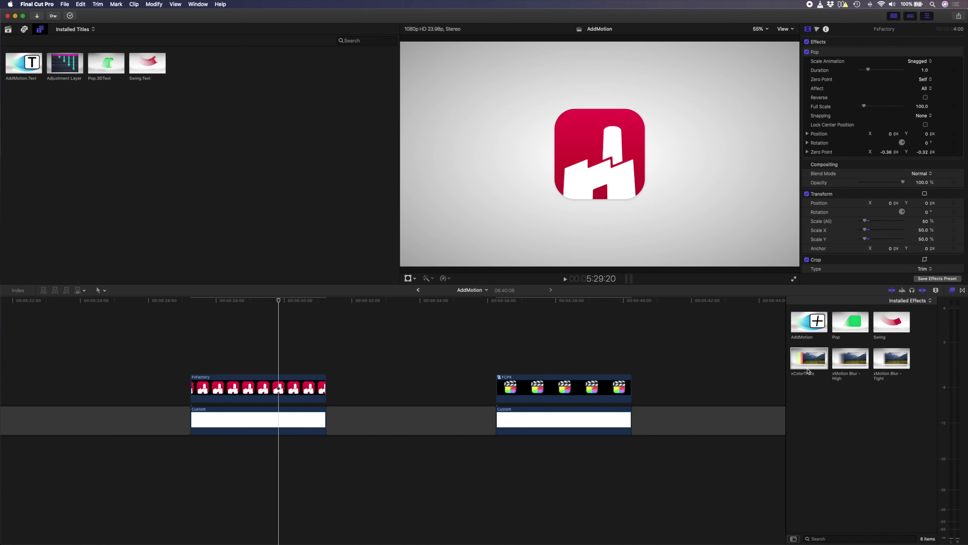
Add xColorTrails to the FxFactory logo, preview it, and raise Trail Length to 0.78 and Echoes to 16.54.
left_click_drag(795, 416, 259, 400)
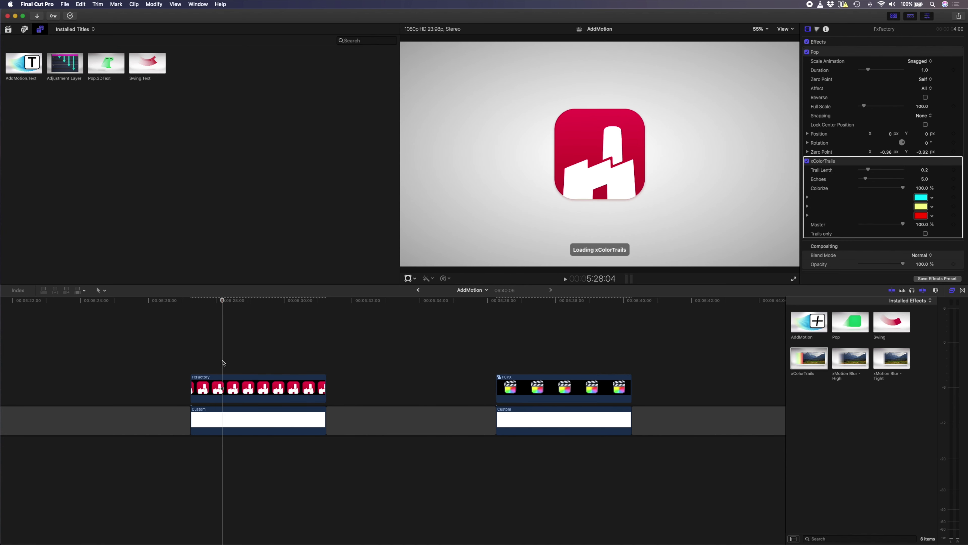
key("Up")
key("space")
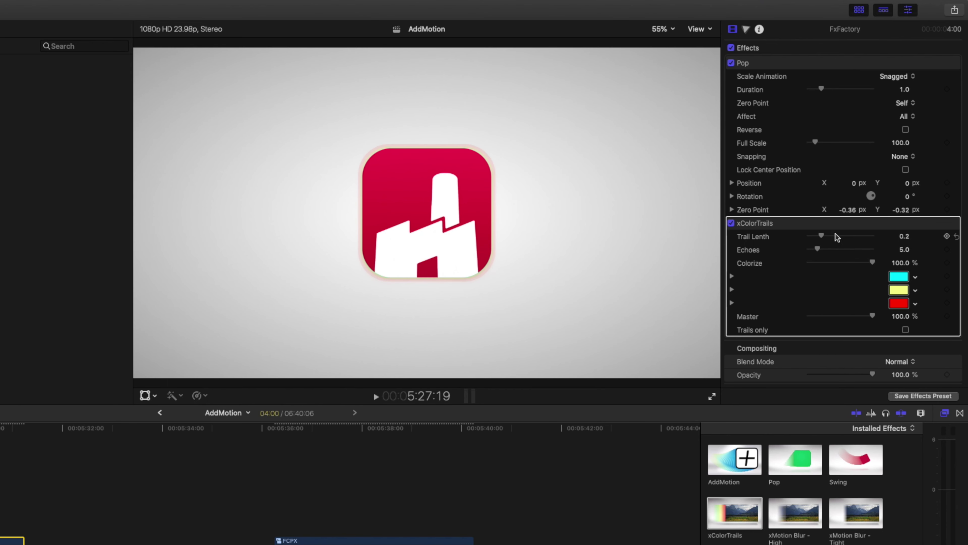
mouse_move(833, 234)
left_mouse_down()
mouse_move(859, 236)
mouse_move(842, 250)
left_mouse_up()
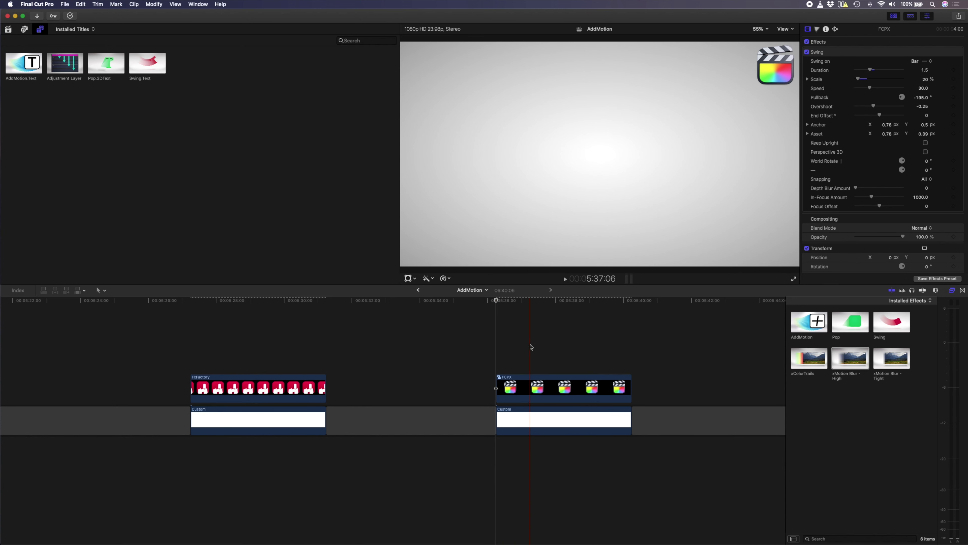
Drop xMotion Blur - High onto the FCPX clapper clip in the timeline.
left_click_drag(753, 364, 534, 387)
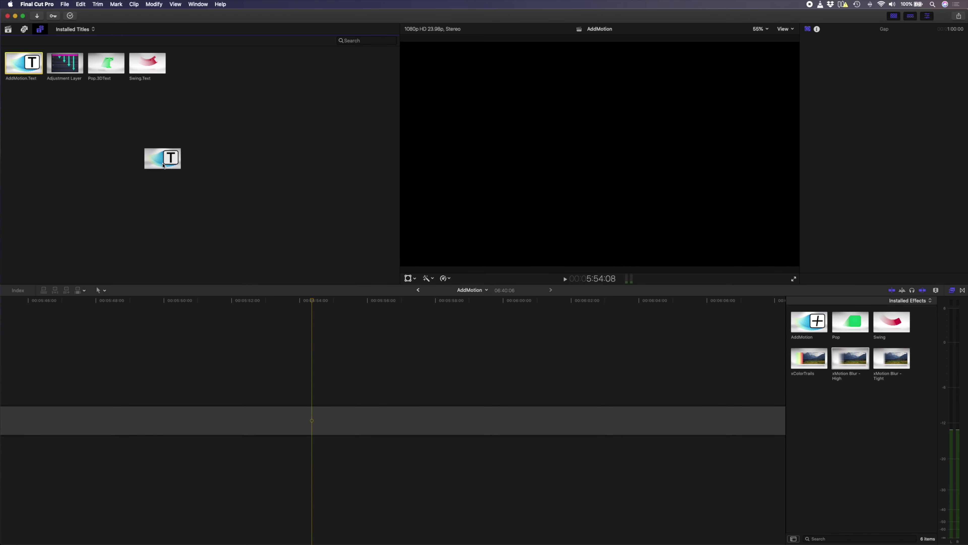
Place and play an AddMotion.Text title, then add an adjustment layer over the Cape Town clip.
left_click_drag(163, 165, 312, 399)
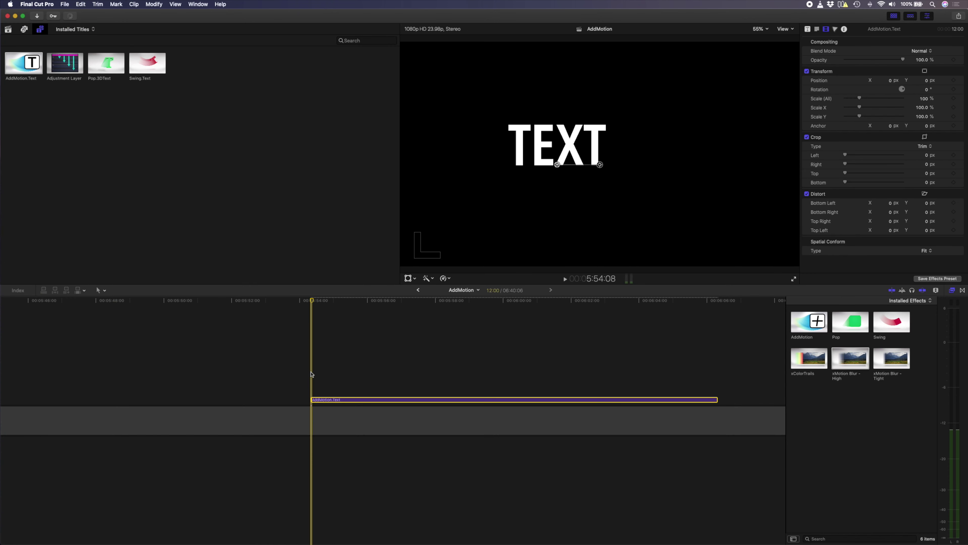
key("space")
left_click(808, 29)
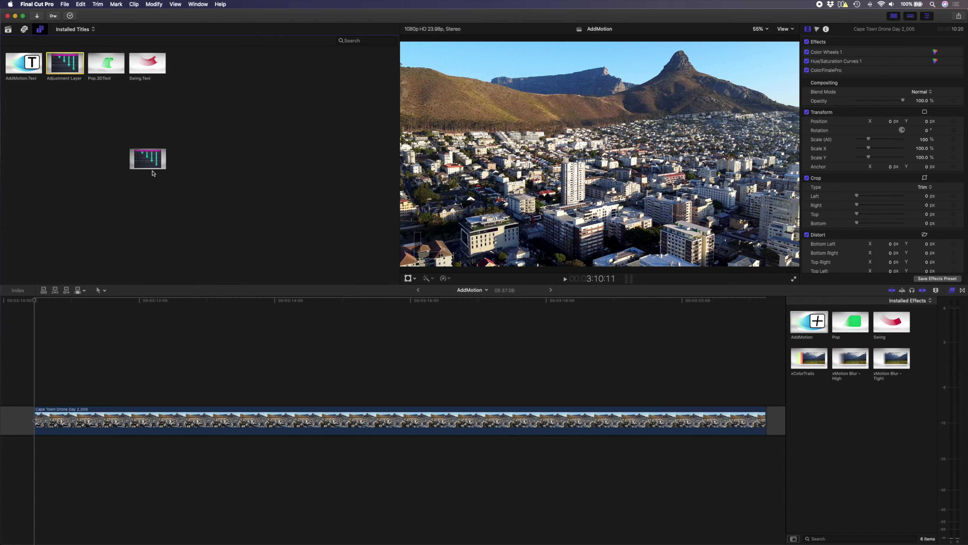
left_click_drag(152, 173, 81, 398)
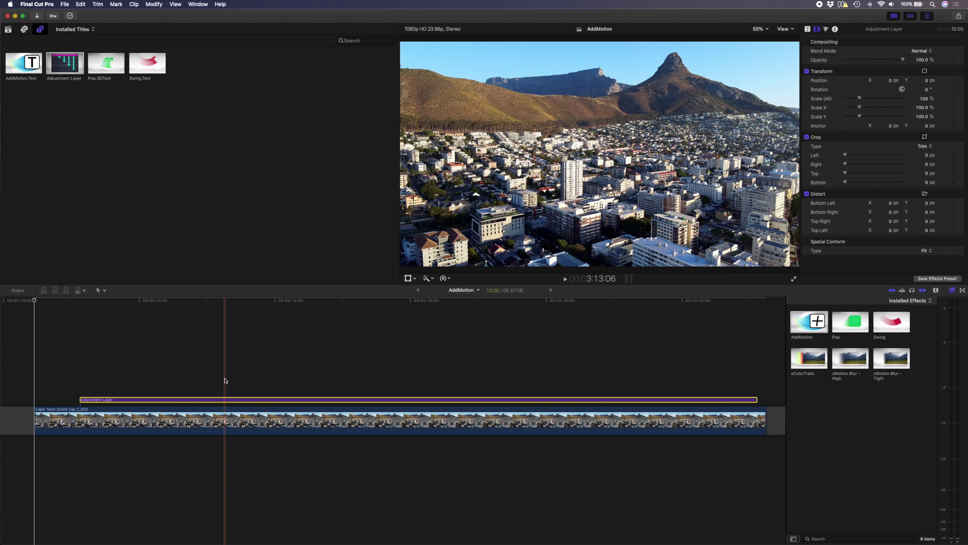
Trim the adjustment layer's end to the playhead and apply AddMotion to it.
key("alt+bracketright")
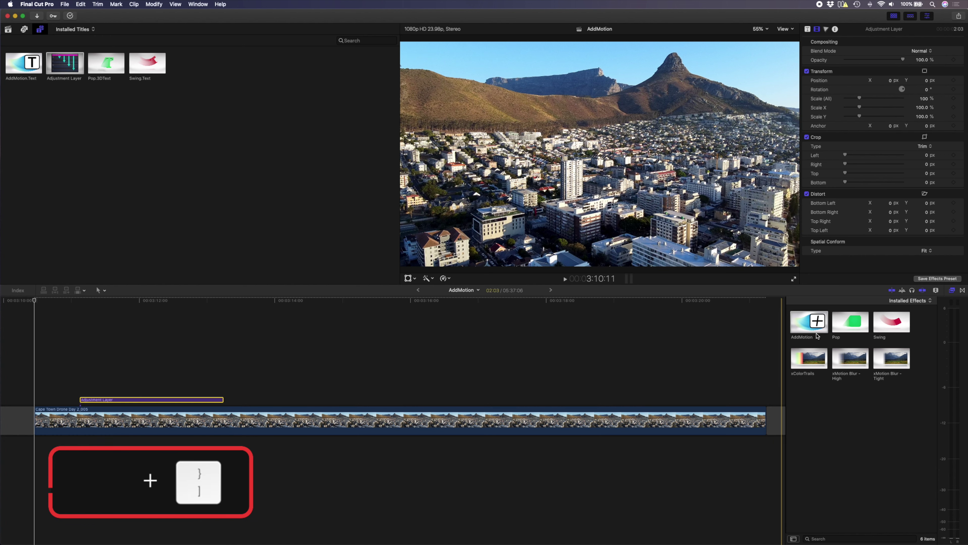
left_click_drag(816, 335, 148, 400)
left_click(146, 399)
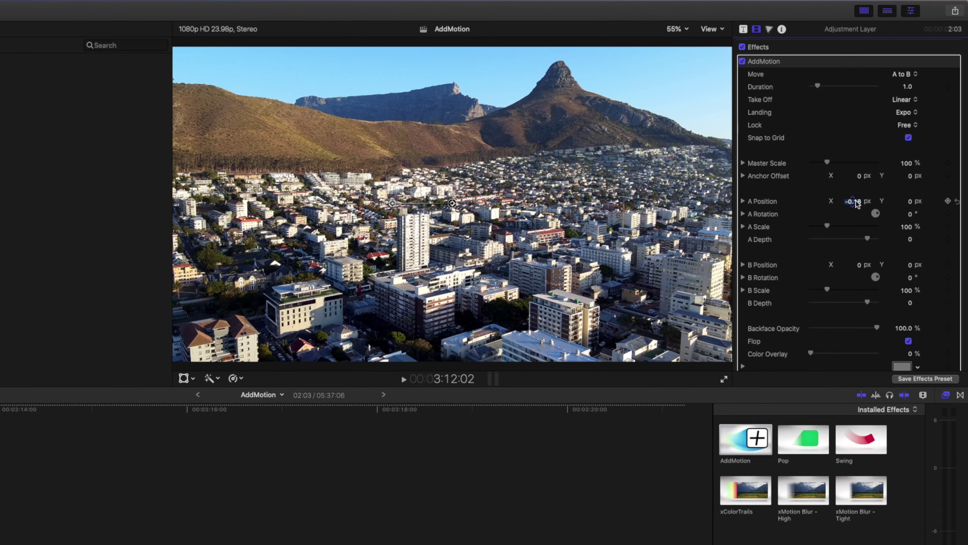
Set A position X to 0 and B scale to 150%, shifting the end framing up-right.
left_click(888, 151)
type("0")
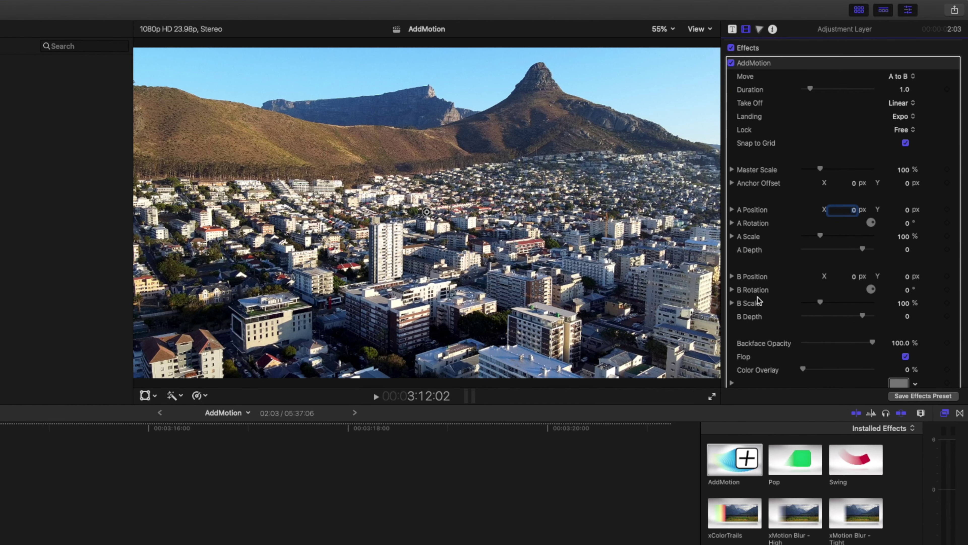
left_click(902, 304)
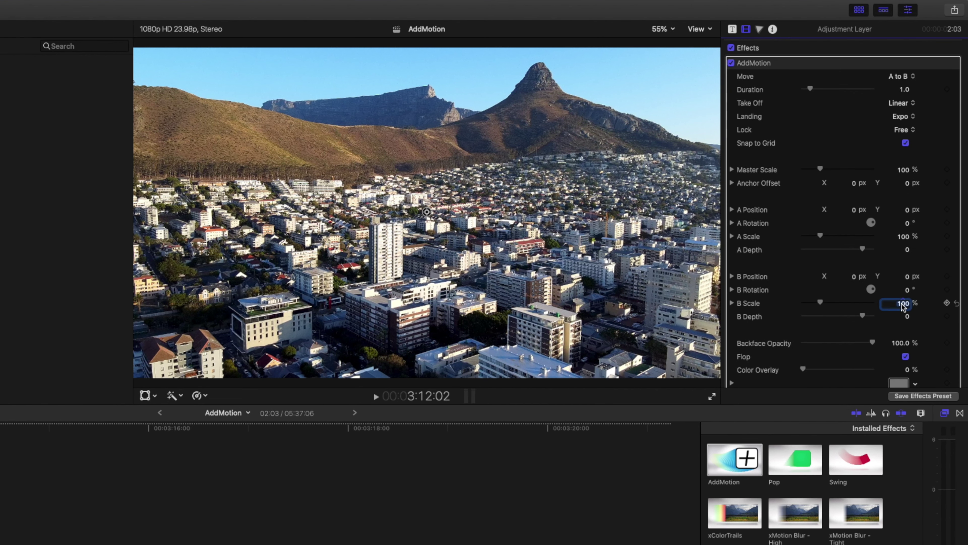
type("150")
key("Return")
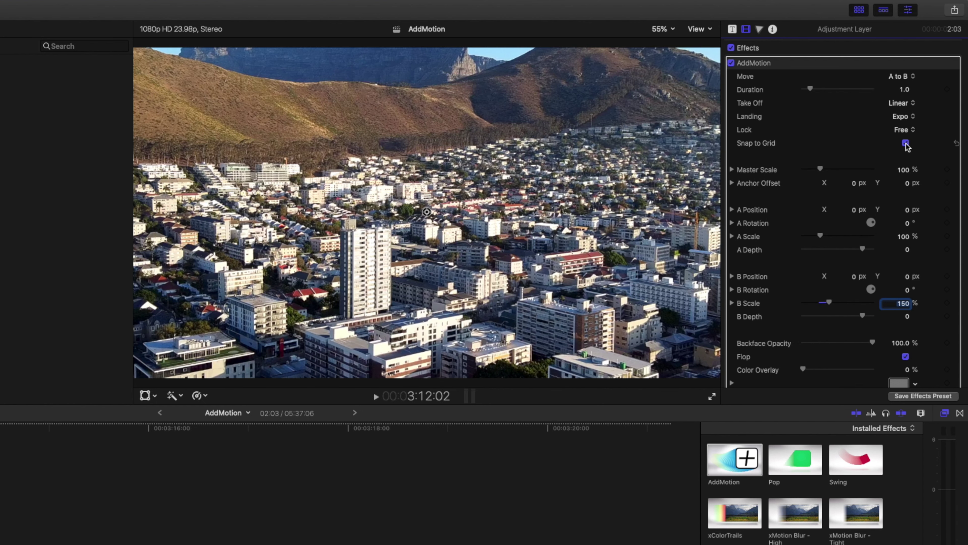
left_click_drag(426, 212, 484, 168)
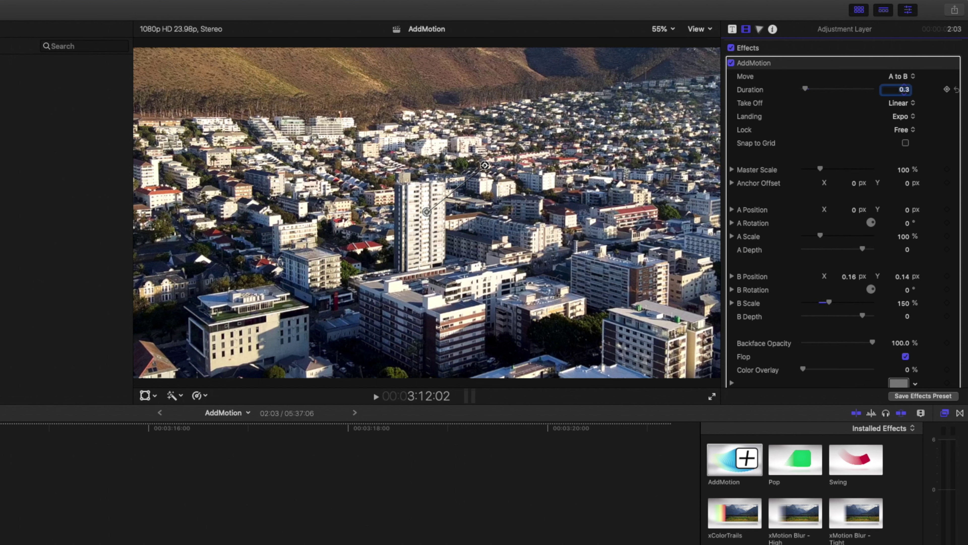
Give the zoom an Expo take-off and Ease landing, then deselect the adjustment layer.
left_click(899, 103)
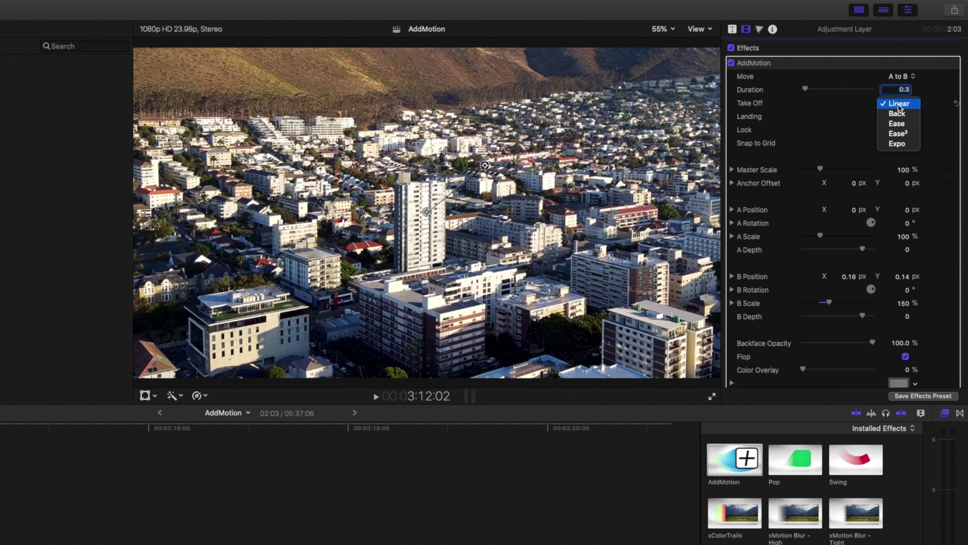
left_click(897, 143)
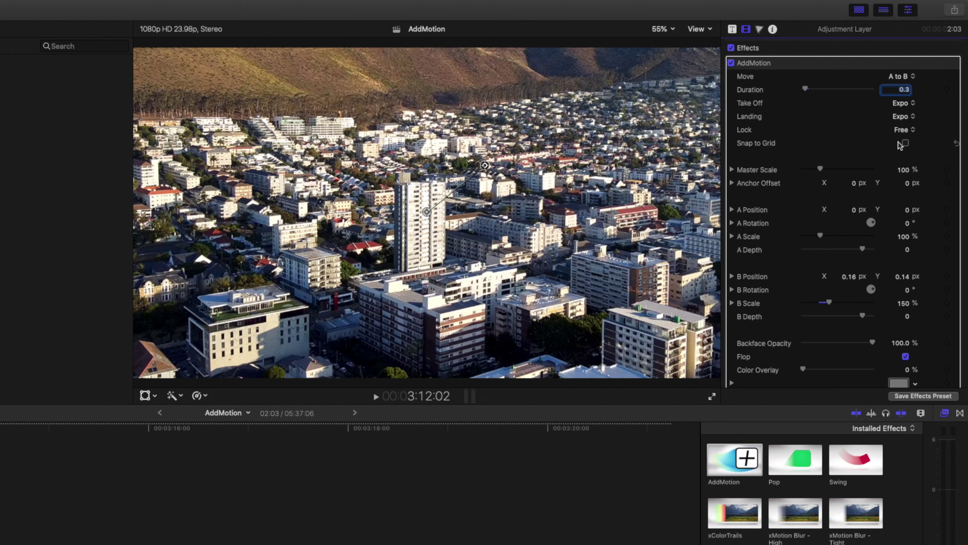
left_click(904, 116)
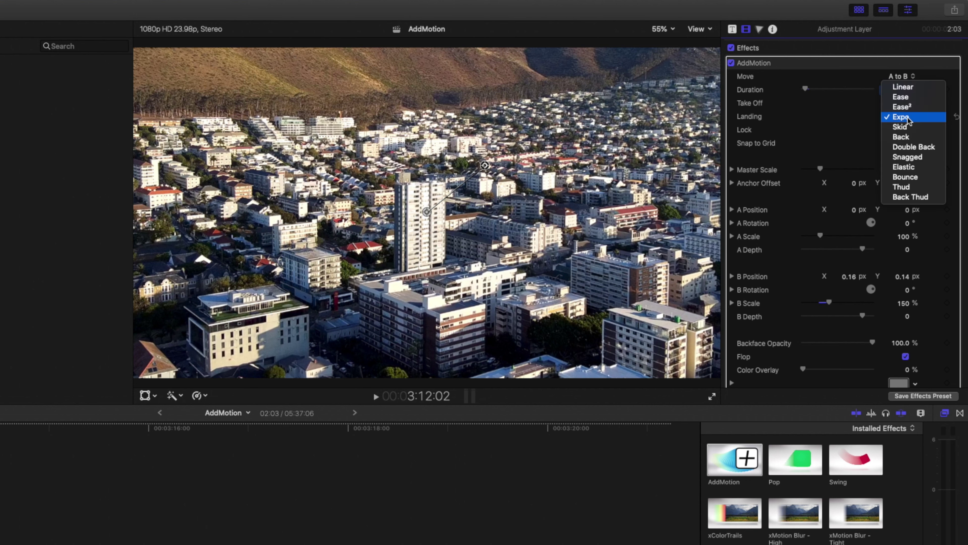
left_click(920, 97)
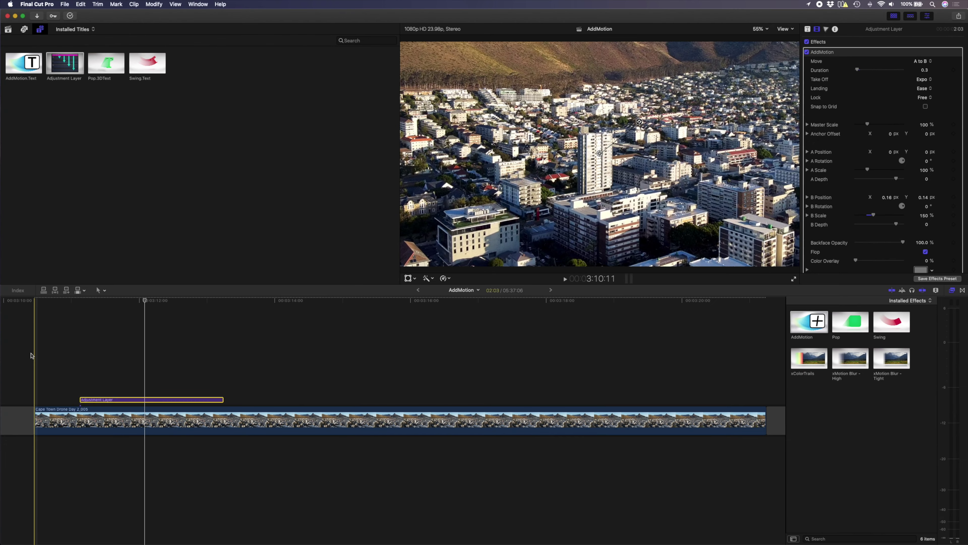
left_click(32, 356)
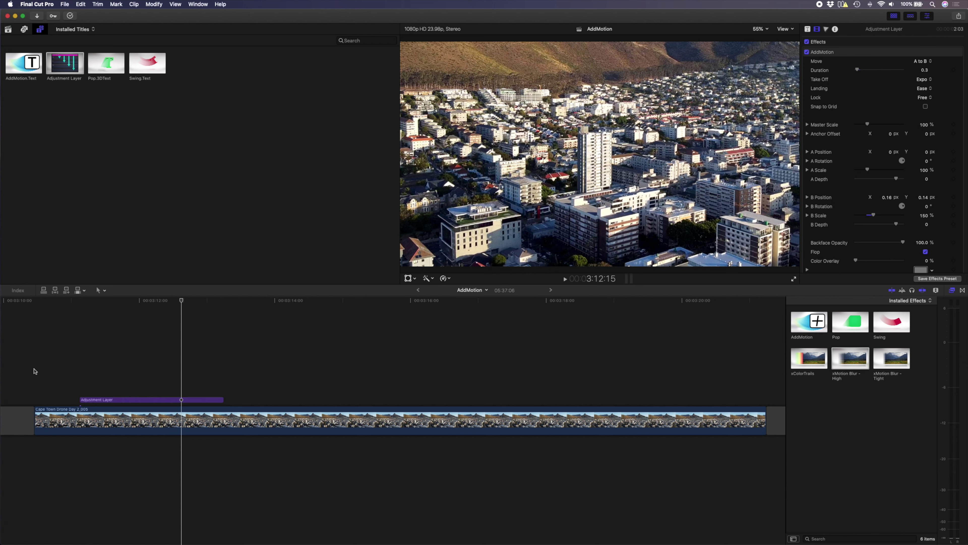
Step through the crash zoom and apply xMotion Blur - High to the Adjustment Layer clip.
key("Up")
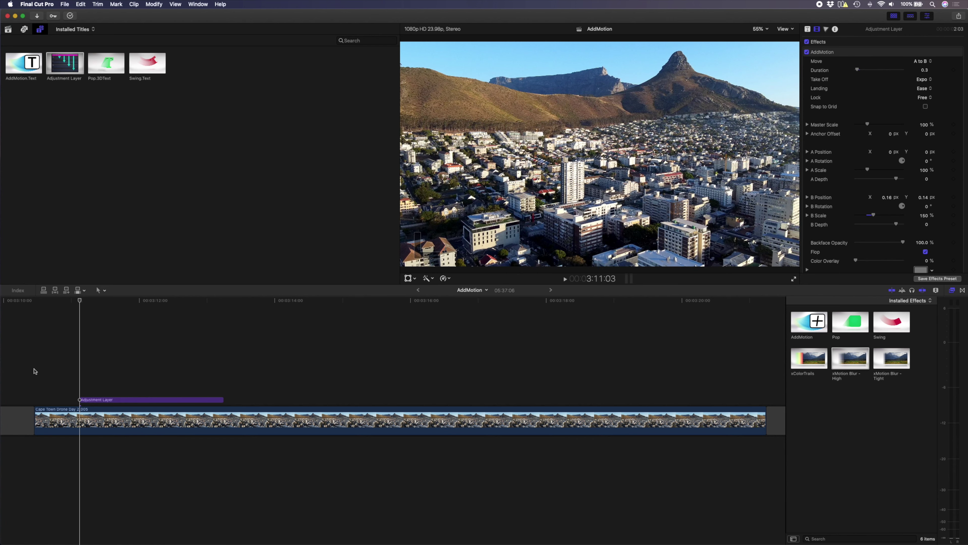
key("Right")
key("Right")
key("Right")
key("Right")
key("Right")
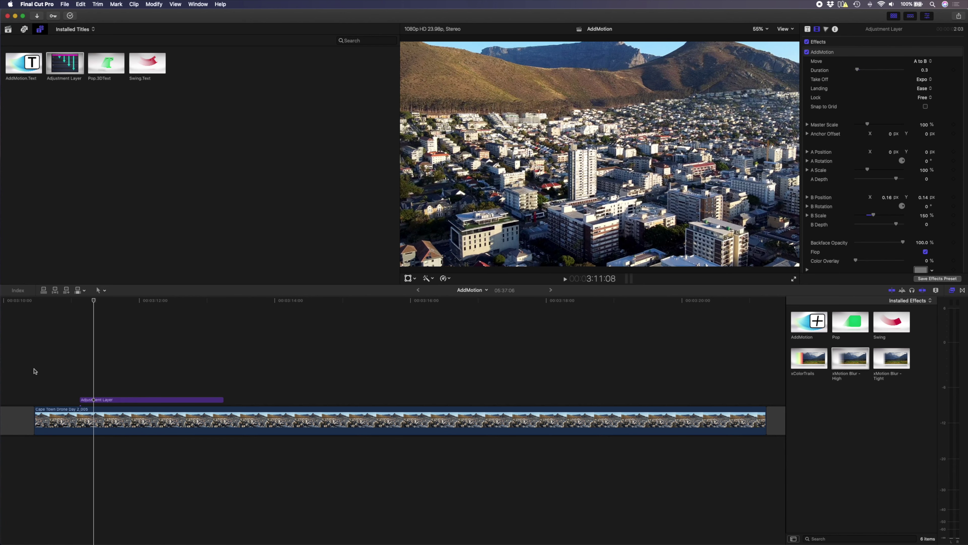
left_click(849, 361)
left_click_drag(849, 361, 156, 401)
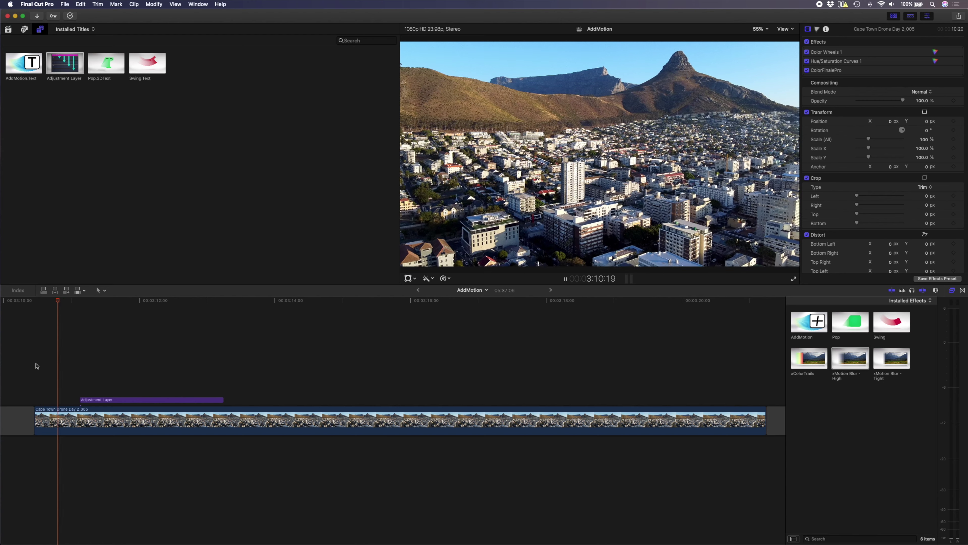
Play the crash zoom, then copy the adjustment layer after the first and lengthen it.
key("space")
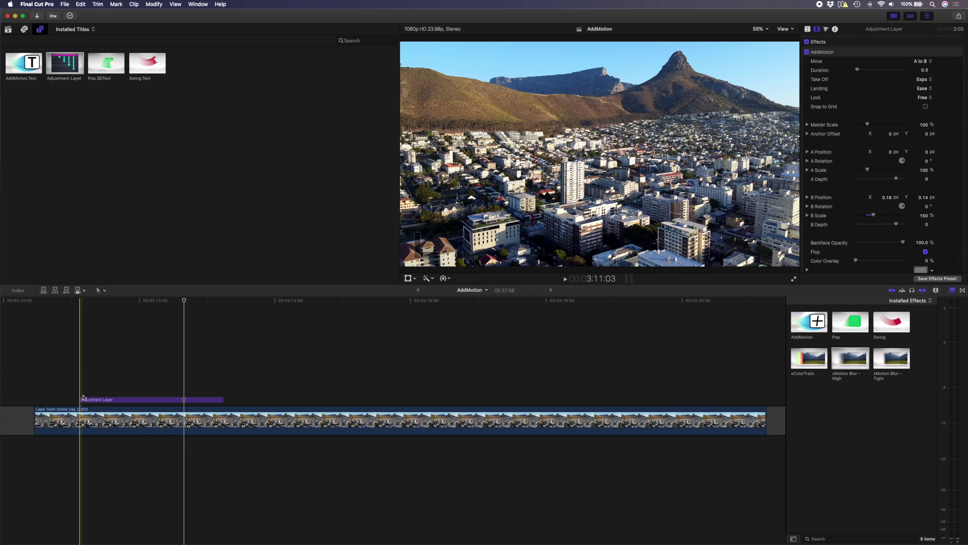
left_click_drag(93, 400, 236, 400)
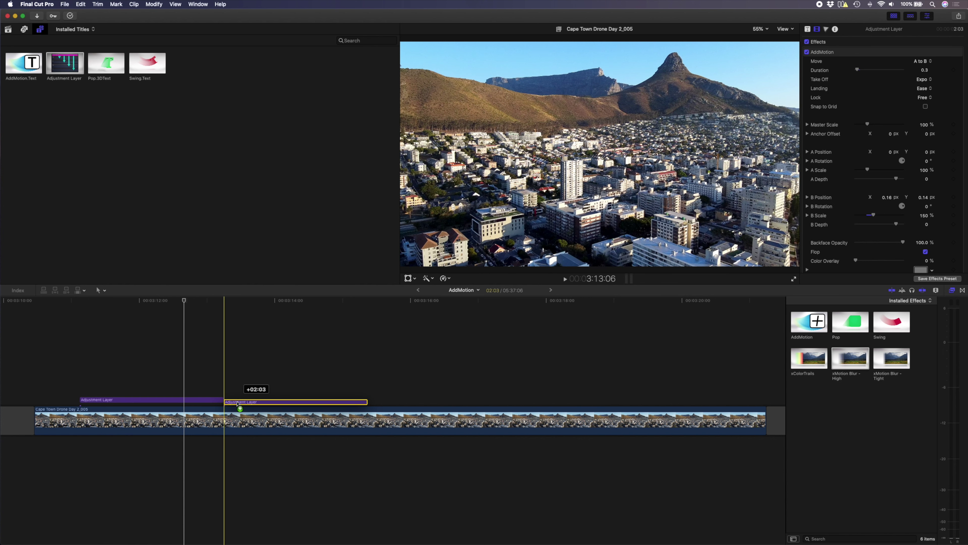
left_click(366, 399)
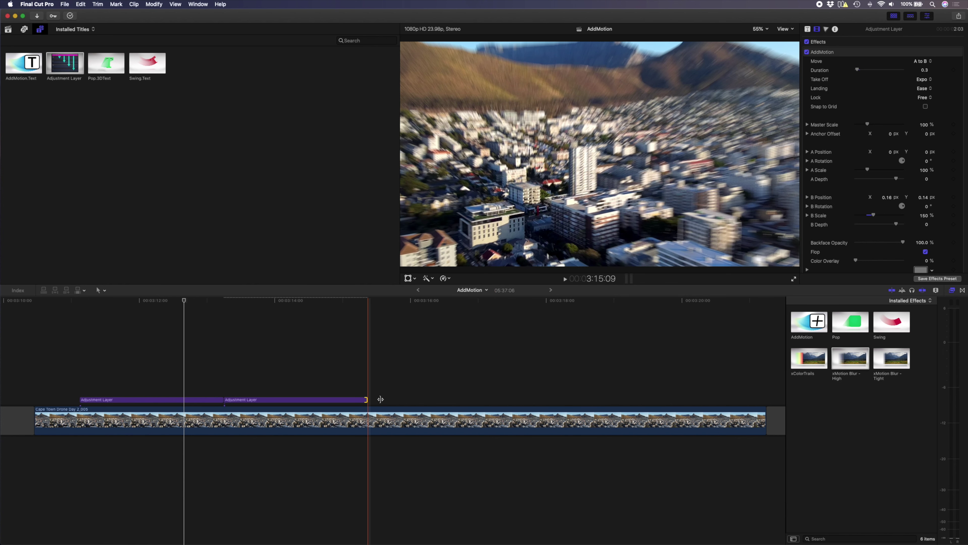
left_click_drag(416, 399, 417, 398)
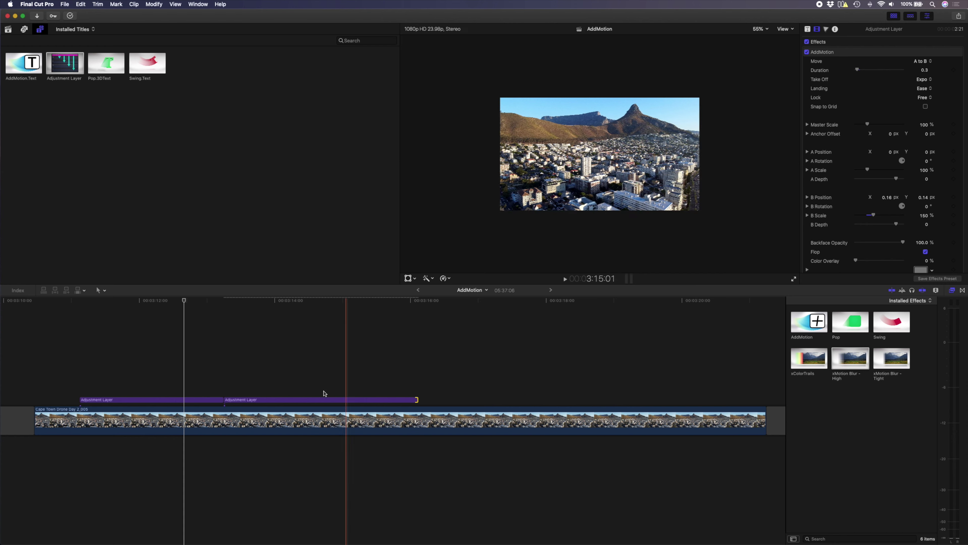
left_click(311, 381)
Set the second layer to B to A with A Scale 150%, aimed at the mountain, then duplicate it.
left_click(312, 399)
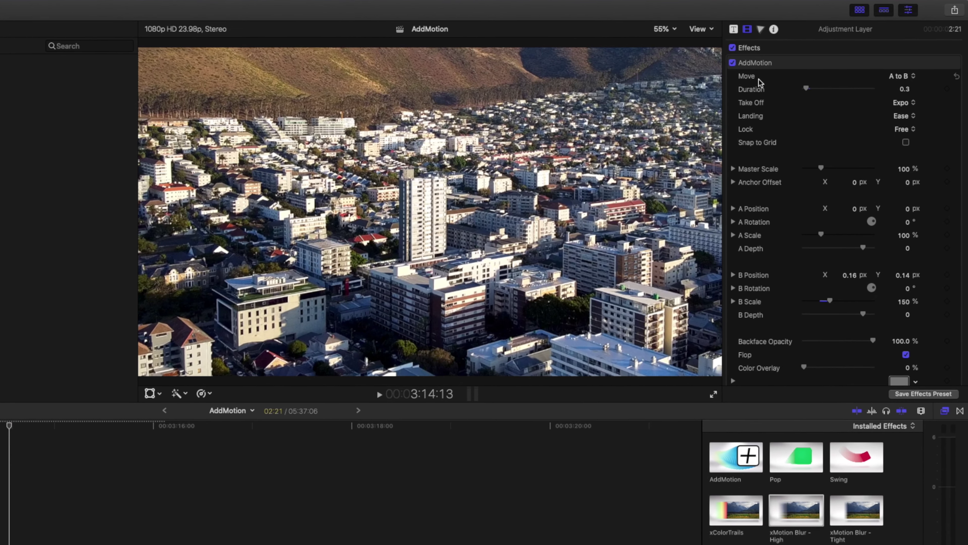
left_click(901, 76)
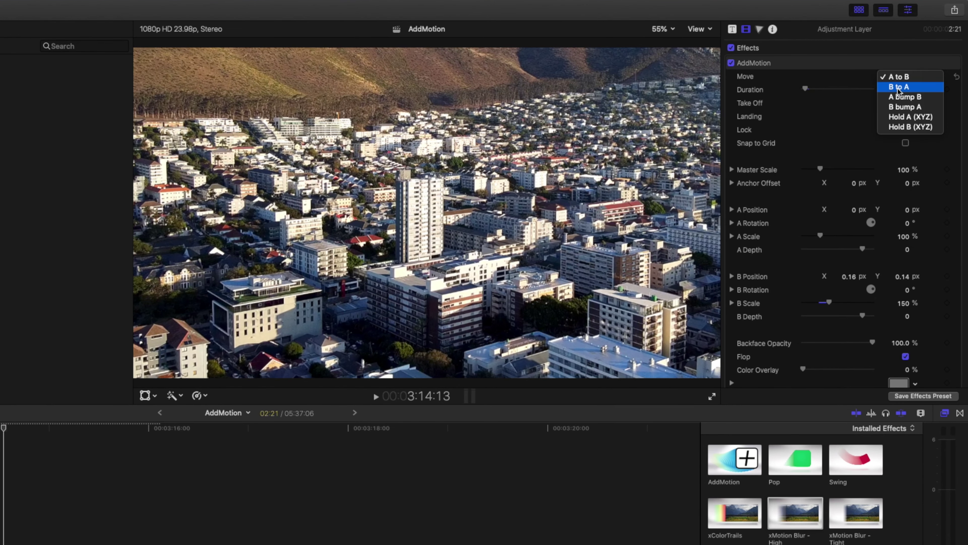
key("Escape")
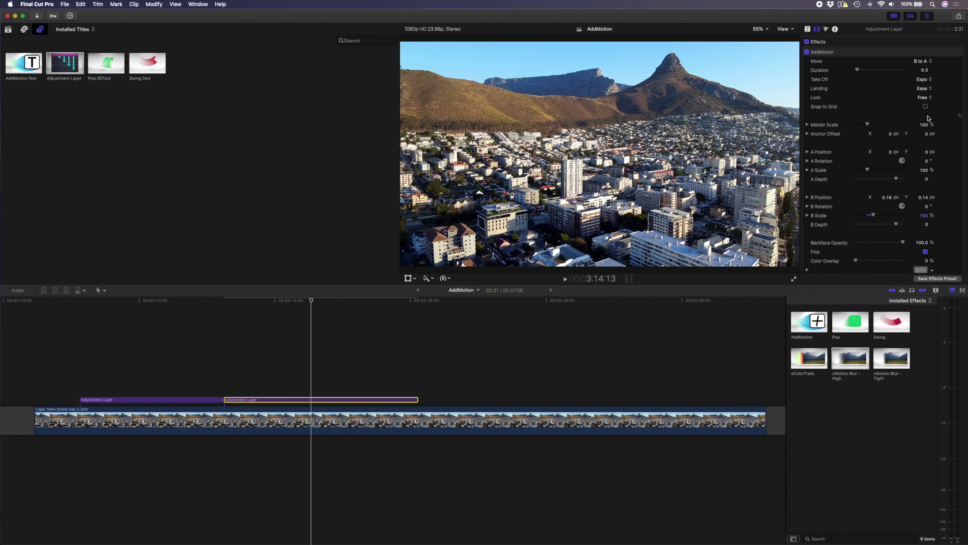
left_click(924, 170)
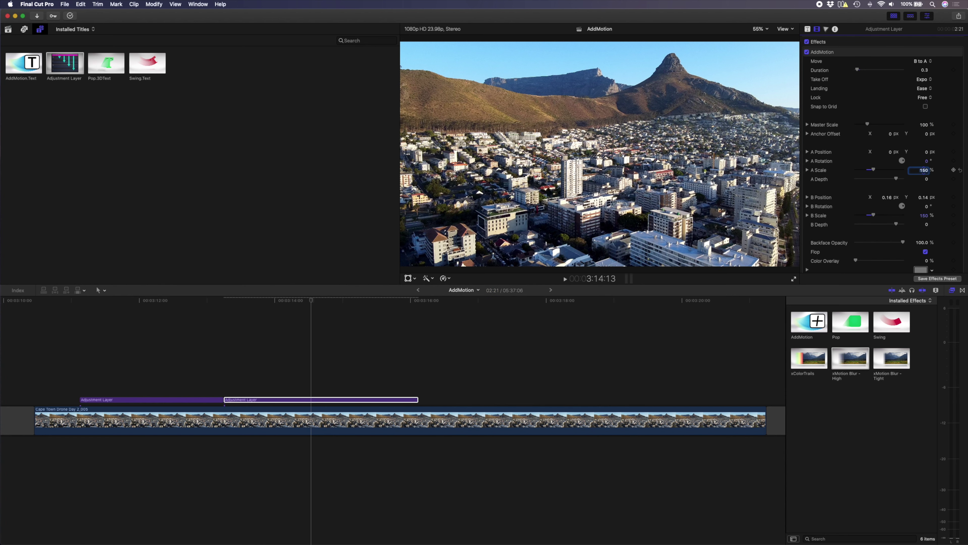
left_click(853, 55)
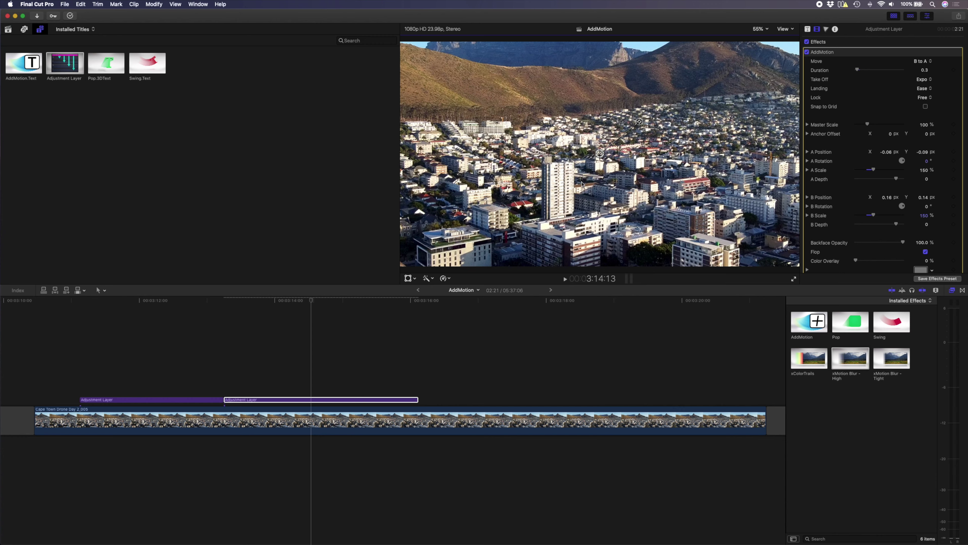
left_click_drag(574, 197, 574, 196)
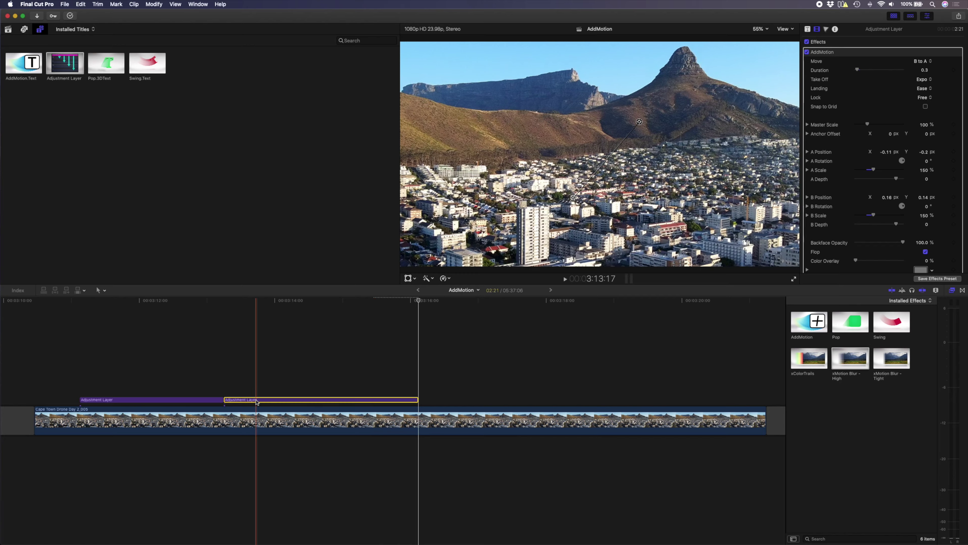
left_click_drag(257, 401, 465, 403)
Place the third layer after the second, set Move to A to B, reset B Position and Scale, Duration 5.0.
left_click_drag(612, 399, 766, 402)
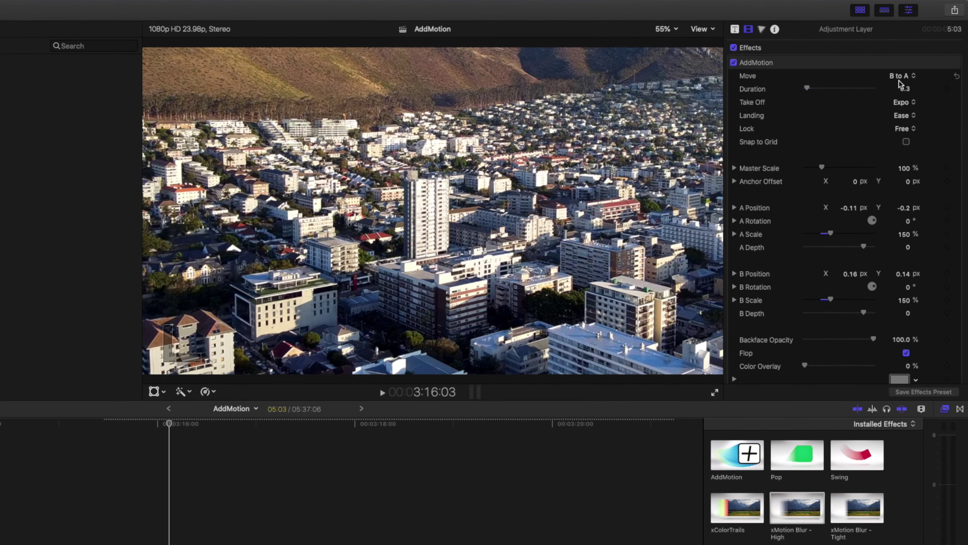
left_click(900, 77)
left_click(904, 71)
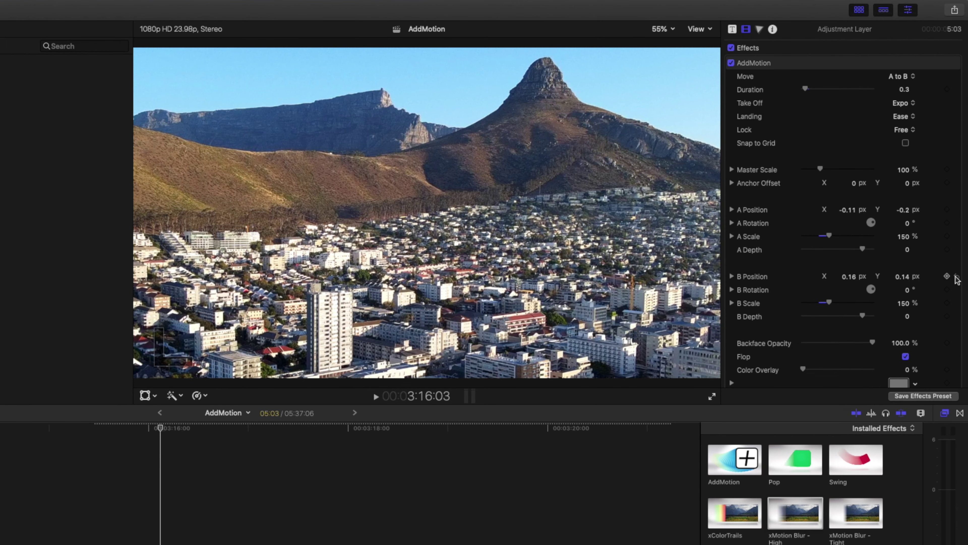
left_click(956, 277)
left_click(956, 304)
left_click(904, 90)
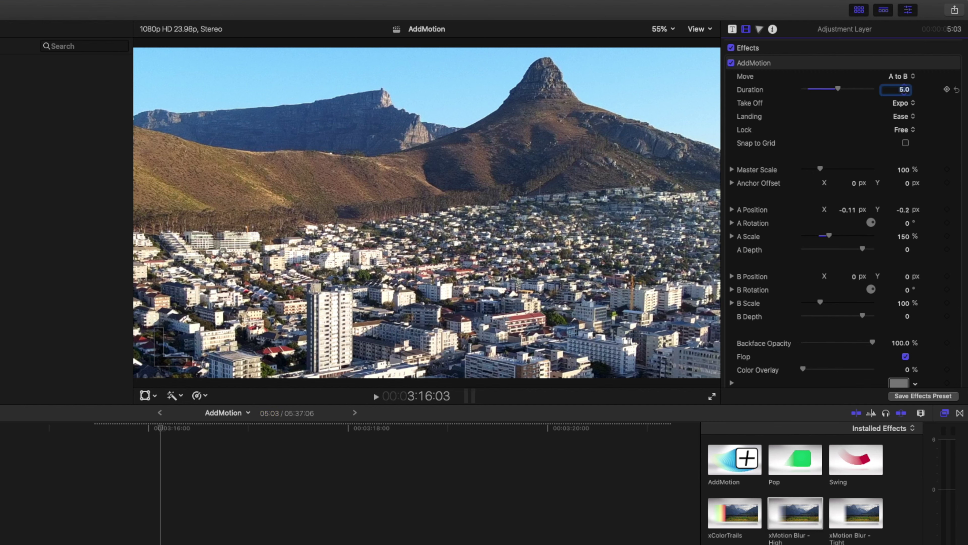
left_click(905, 104)
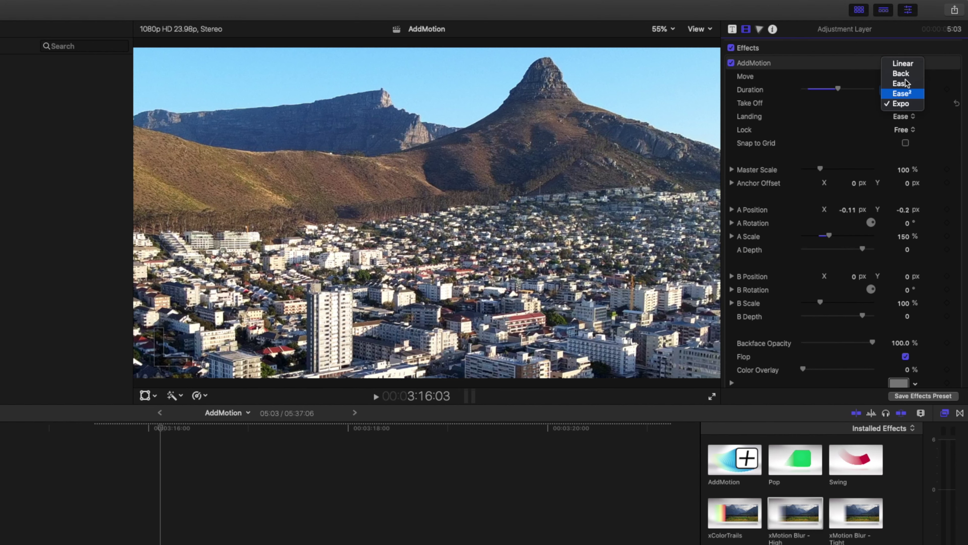
key("Escape")
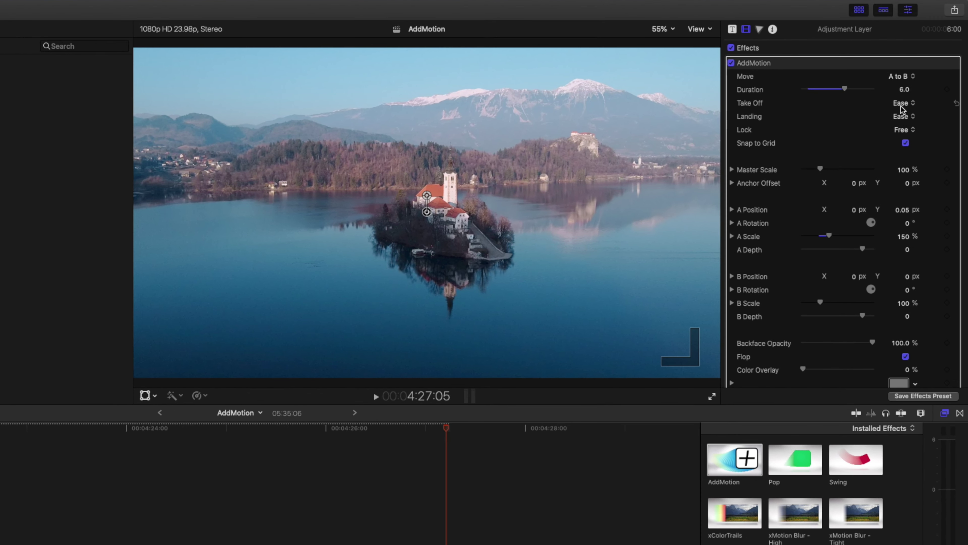
Change both Take Off and Landing easing from Ease to Expo in the AddMotion inspector.
left_click(901, 104)
left_click(908, 124)
left_click(904, 116)
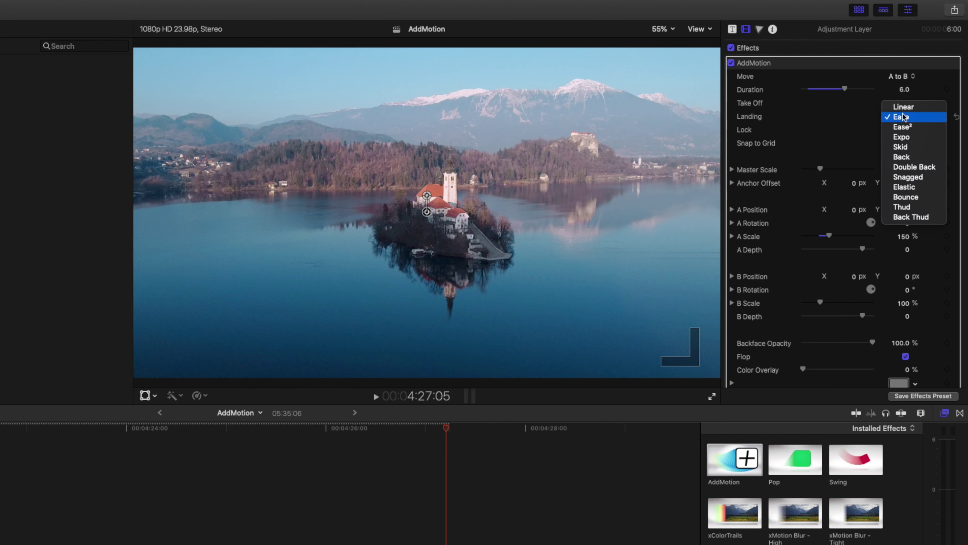
left_click(914, 139)
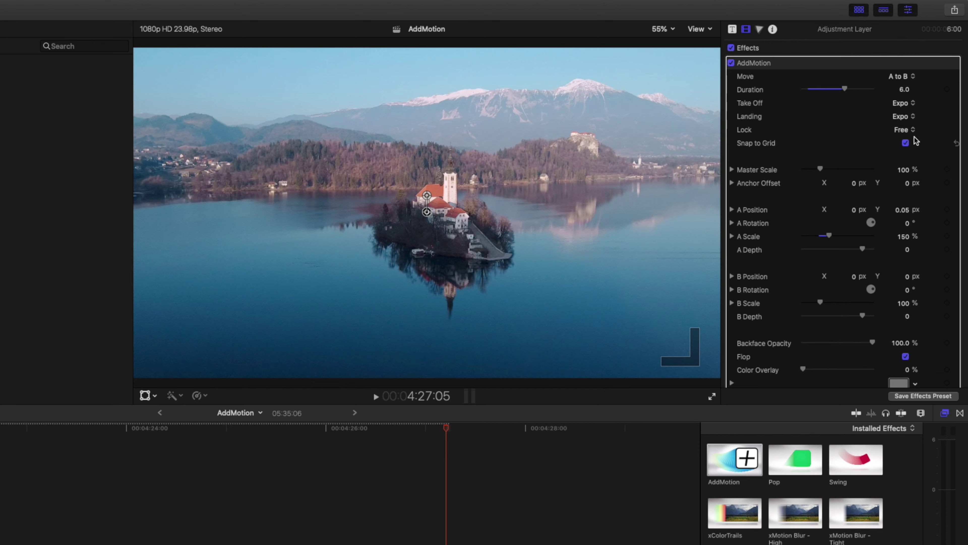